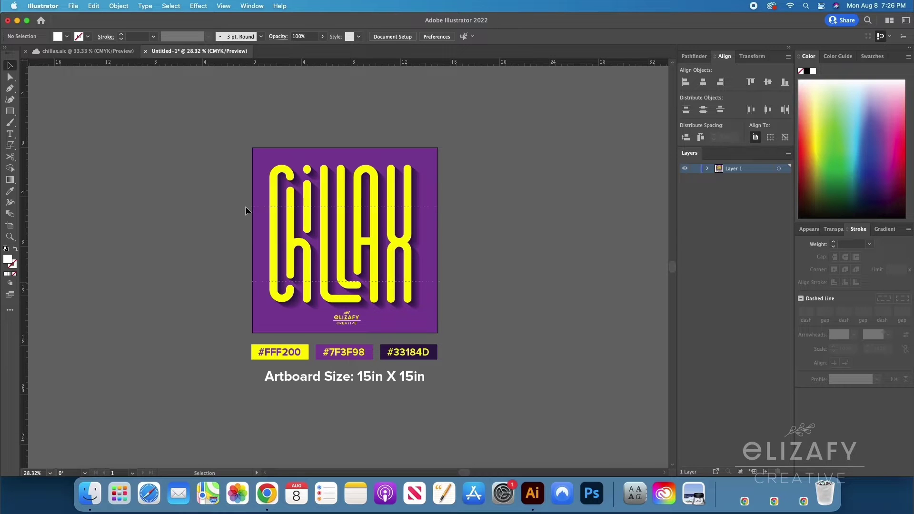
pyautogui.click(400, 287)
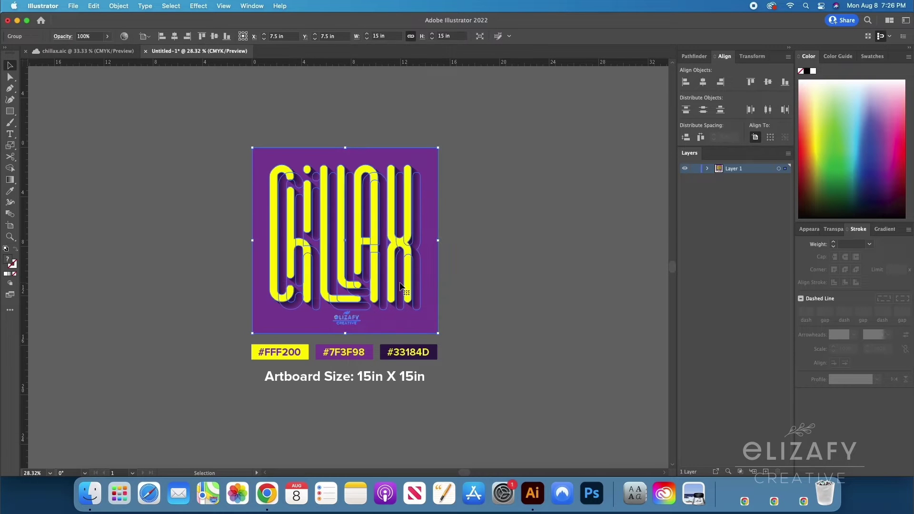
pyautogui.press('Delete')
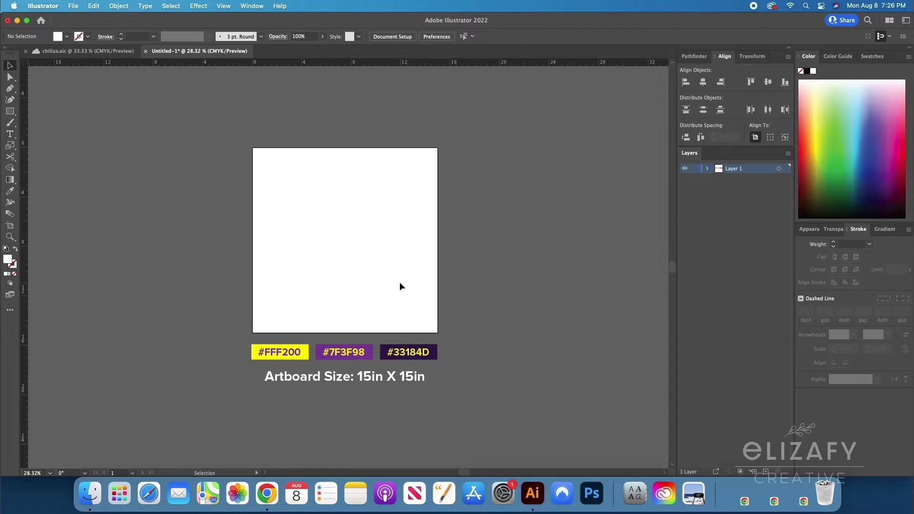
pyautogui.press('super+z')
pyautogui.click(482, 277)
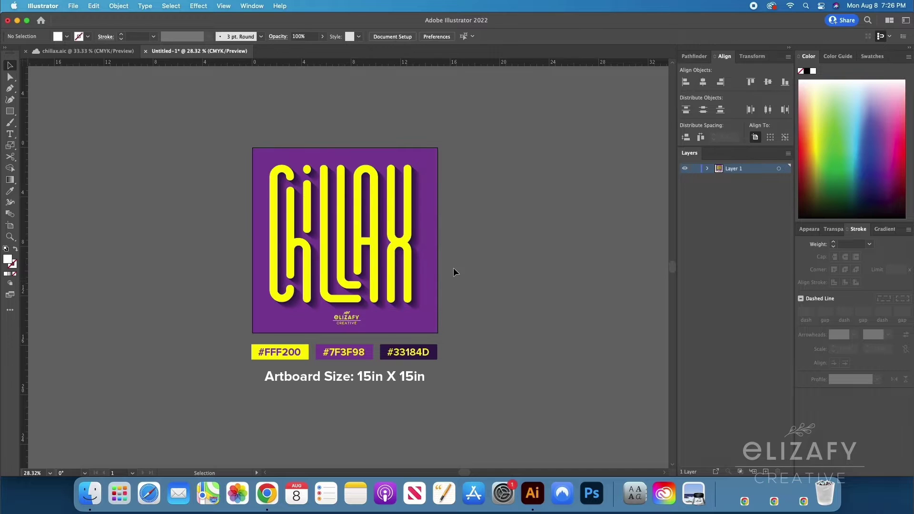
# Step: Ungroup the purple CHILLAX poster artwork into separately selectable parts
pyautogui.click(406, 242)
pyautogui.rightClick(410, 249)
pyautogui.press('Return')
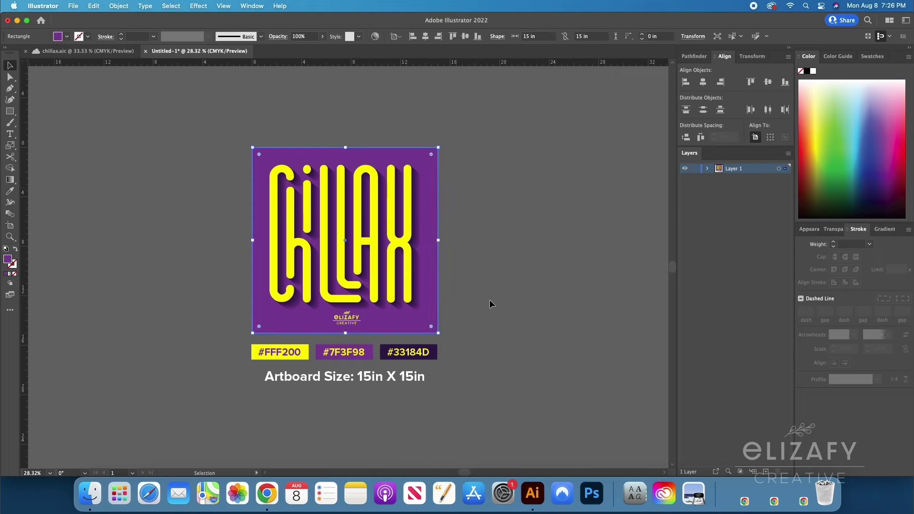
pyautogui.keyDown('shift'); pyautogui.click(425, 191); pyautogui.keyUp('shift')
pyautogui.moveTo(404, 237); pyautogui.dragTo(198, 236)
pyautogui.press('cmd+z')
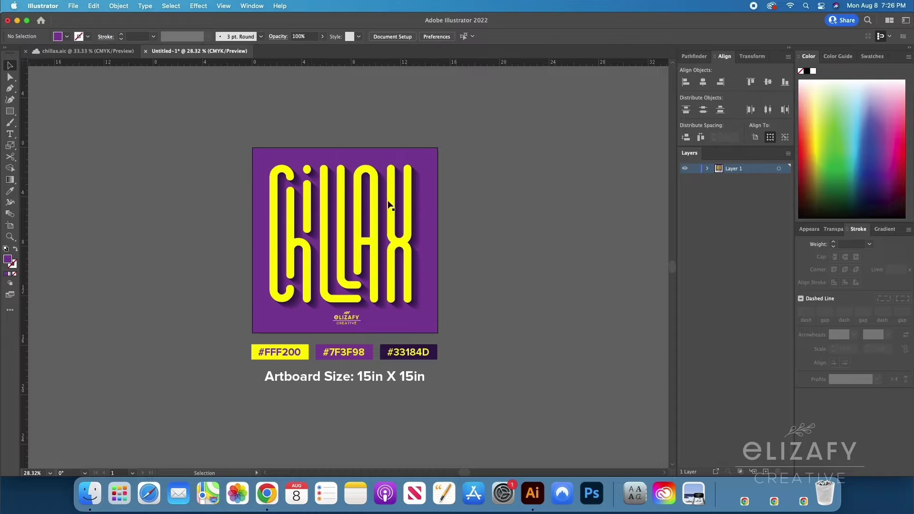
# Step: Delete the purple background square behind the CHILLAX lettering
pyautogui.click(306, 170)
pyautogui.moveTo(242, 169); pyautogui.dragTo(437, 190)
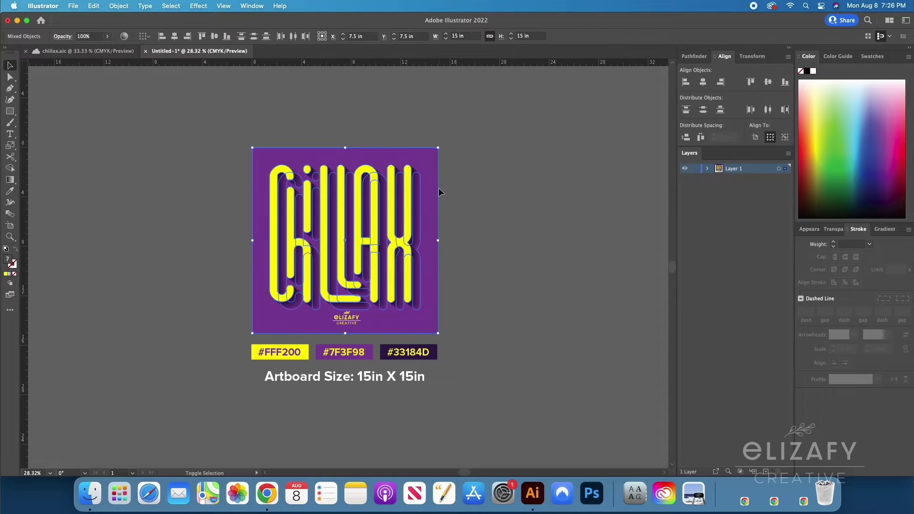
pyautogui.keyDown('shift'); pyautogui.click(428, 246); pyautogui.keyUp('shift')
pyautogui.click(431, 249)
pyautogui.press('Delete')
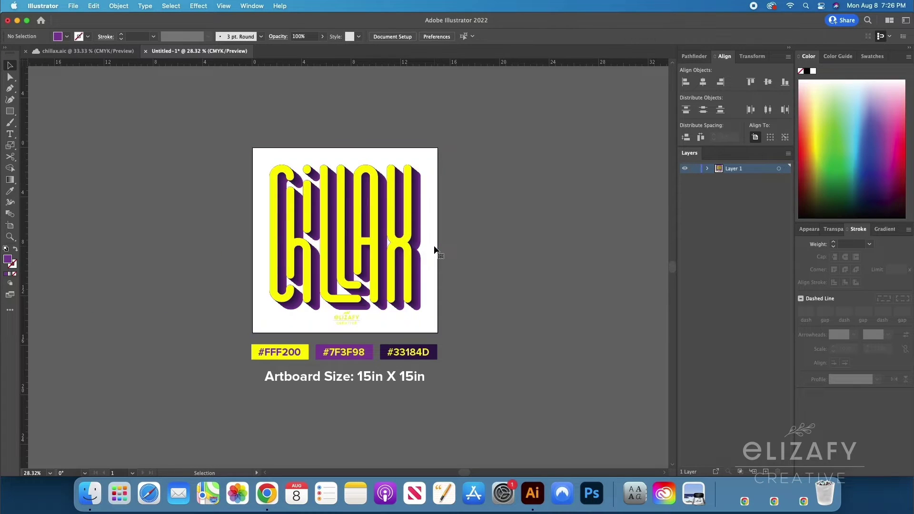
# Step: Delete the dark purple blended shadow behind the yellow CHILLAX lettering
pyautogui.click(423, 247)
pyautogui.rightClick(405, 242)
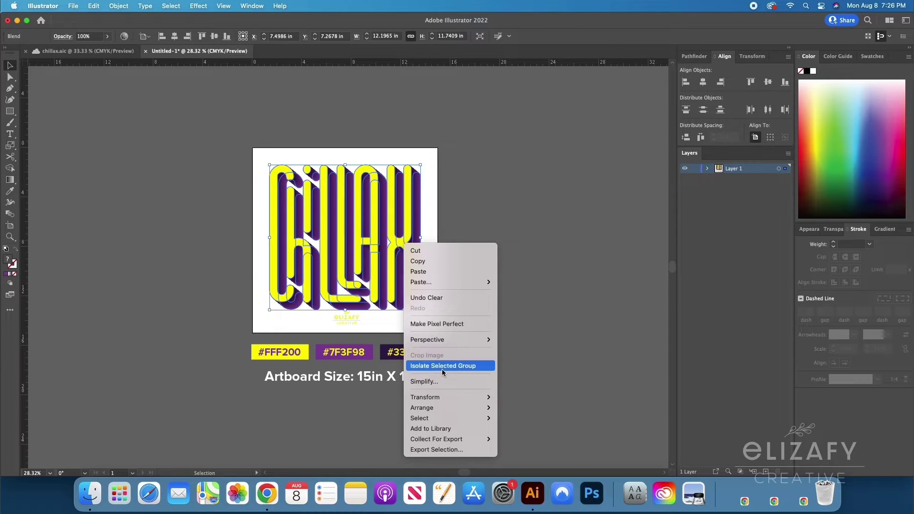
pyautogui.click(527, 321)
pyautogui.click(423, 270)
pyautogui.click(423, 270)
pyautogui.press('Delete')
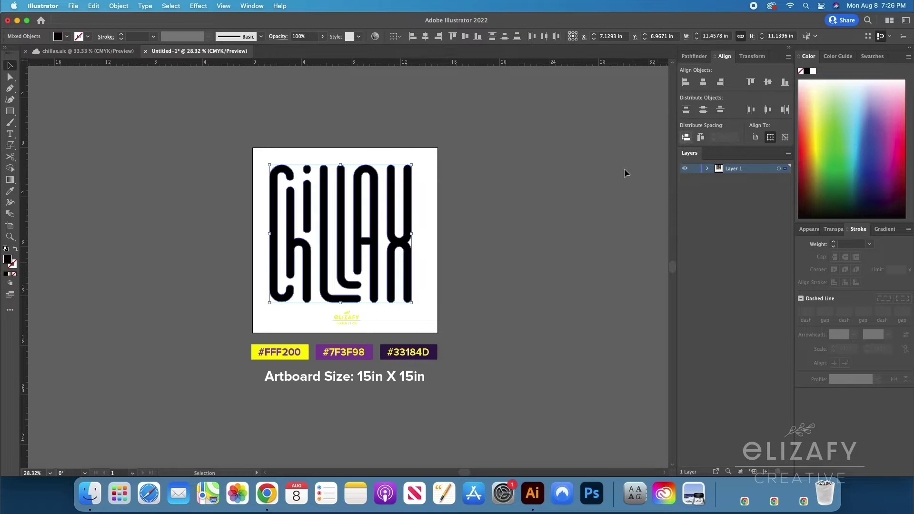
# Step: Change the fill of the yellow CHILLAX lettering to black
pyautogui.press('z')
pyautogui.moveTo(306, 197); pyautogui.dragTo(480, 319)
pyautogui.moveTo(477, 263); pyautogui.dragTo(351, 350)
pyautogui.press('v')
pyautogui.hscroll(-5, 229, 265)
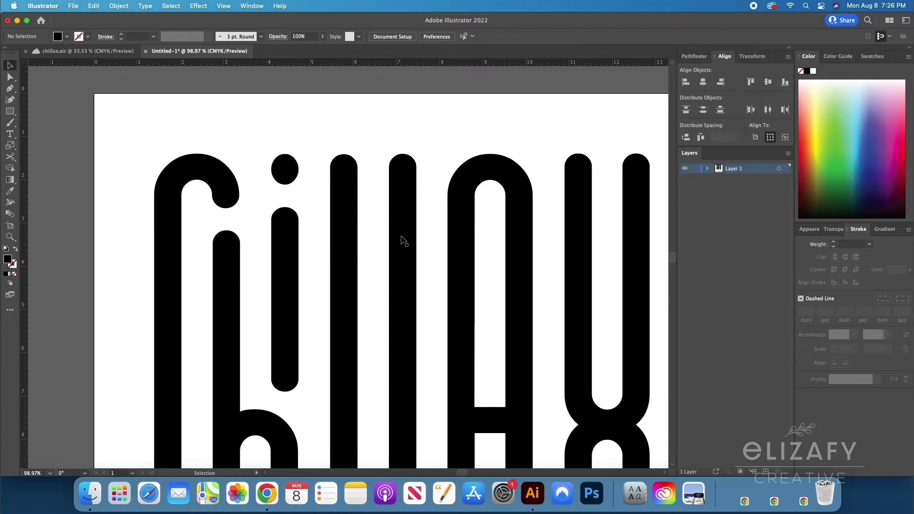
# Step: Draw a green rectangle about 1.99 by 2.72 in across the two L stems, aligning its sides with their outer edges in outline view
pyautogui.press('m')
pyautogui.moveTo(330, 181); pyautogui.dragTo(416, 299)
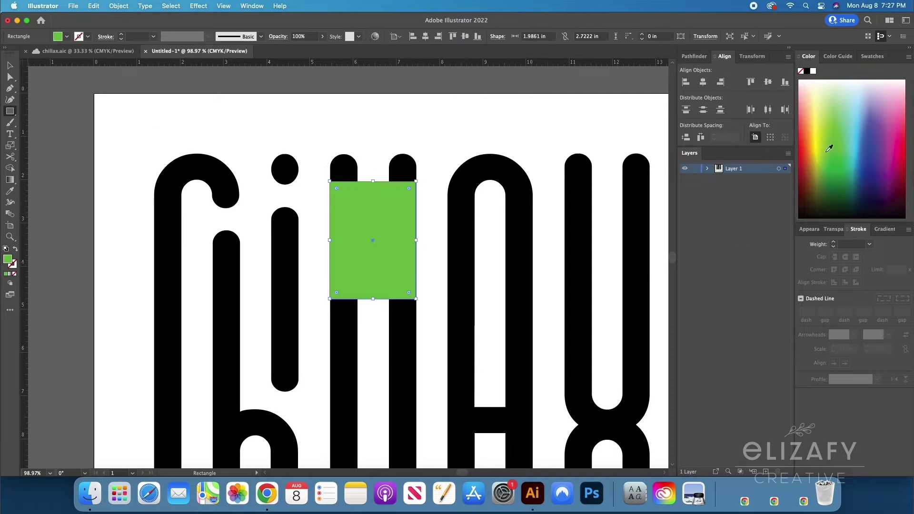
pyautogui.press('z')
pyautogui.moveTo(338, 258); pyautogui.dragTo(444, 294)
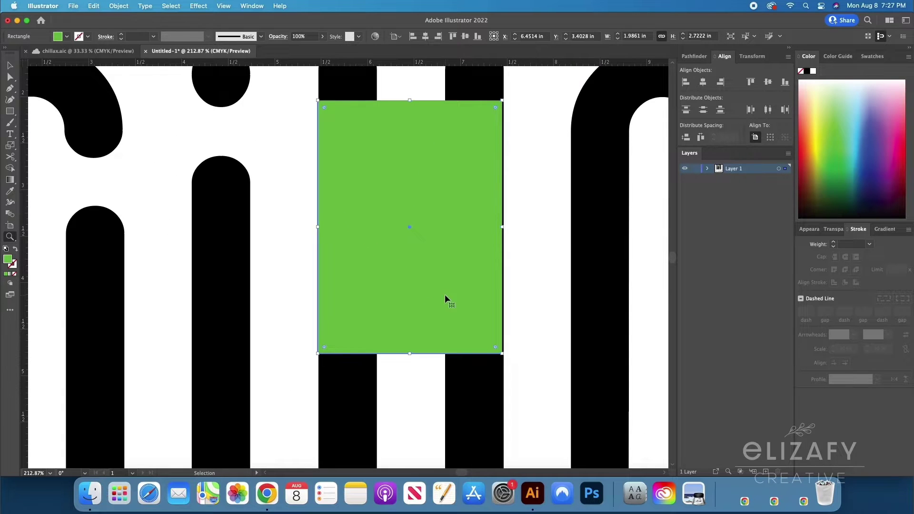
pyautogui.press('super+y')
pyautogui.press('v')
pyautogui.moveTo(318, 227); pyautogui.dragTo(319, 229)
pyautogui.moveTo(503, 229); pyautogui.dragTo(504, 263)
pyautogui.click(532, 294)
pyautogui.press('super+y')
# Step: Measure the width of the green rectangle spanning the two L stems
pyautogui.press('z')
pyautogui.moveTo(551, 308); pyautogui.dragTo(424, 262)
pyautogui.press('v')
pyautogui.click(504, 226)
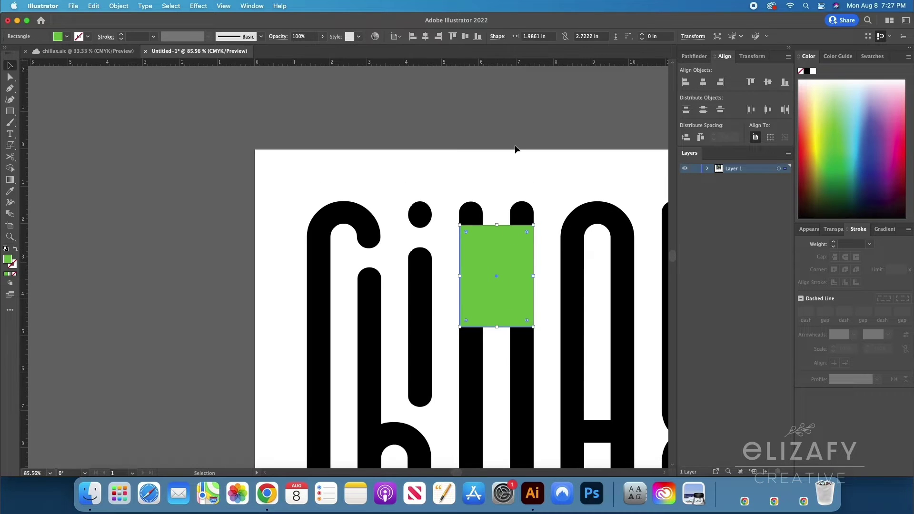
pyautogui.moveTo(629, 167); pyautogui.dragTo(489, 93)
pyautogui.click(548, 35)
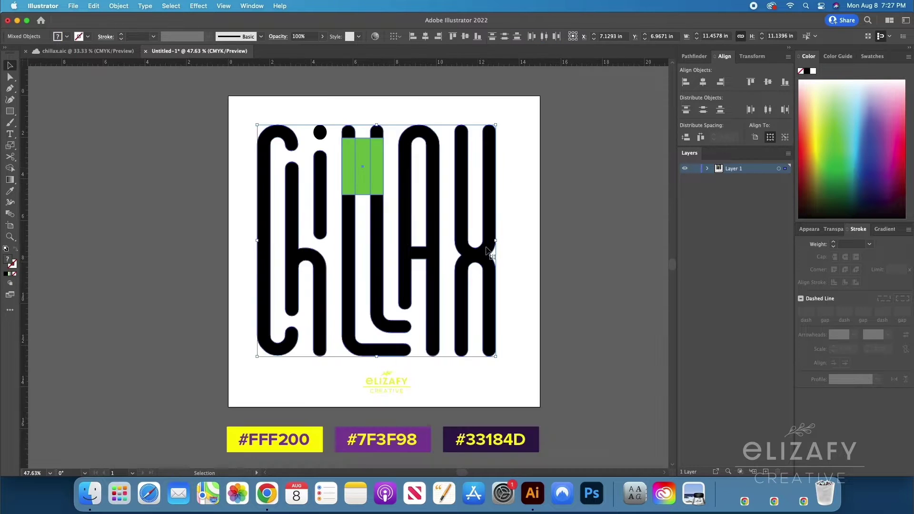
# Step: Move the black CHILLAX lettering off the artboard to its left and delete the green measuring rectangle
pyautogui.moveTo(489, 249); pyautogui.dragTo(94, 232)
pyautogui.press('super+z')
pyautogui.moveTo(581, 342); pyautogui.dragTo(223, 100)
pyautogui.moveTo(344, 162); pyautogui.dragTo(3, 166)
pyautogui.click(196, 172)
pyautogui.click(43, 171)
pyautogui.press('BackSpace')
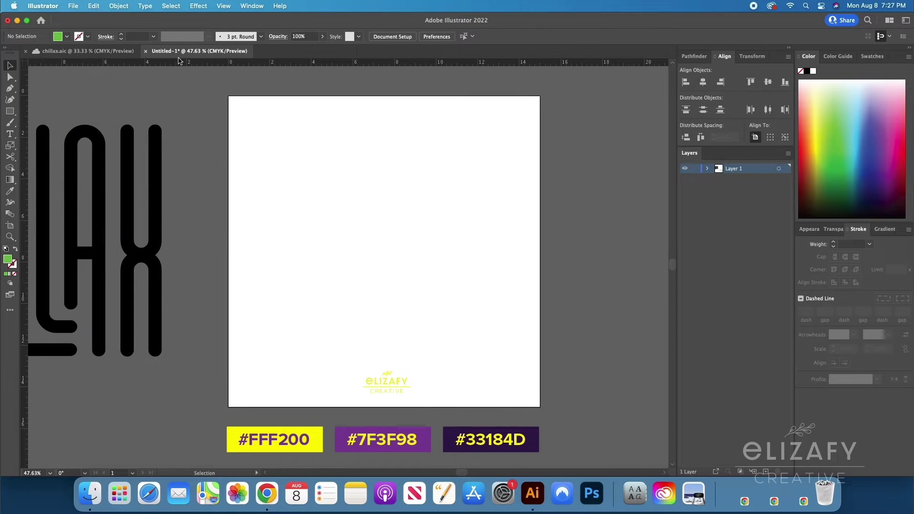
# Step: In the Guides & Grid preferences, set a gridline every 1.9864 in with 5 subdivisions
pyautogui.click(42, 5)
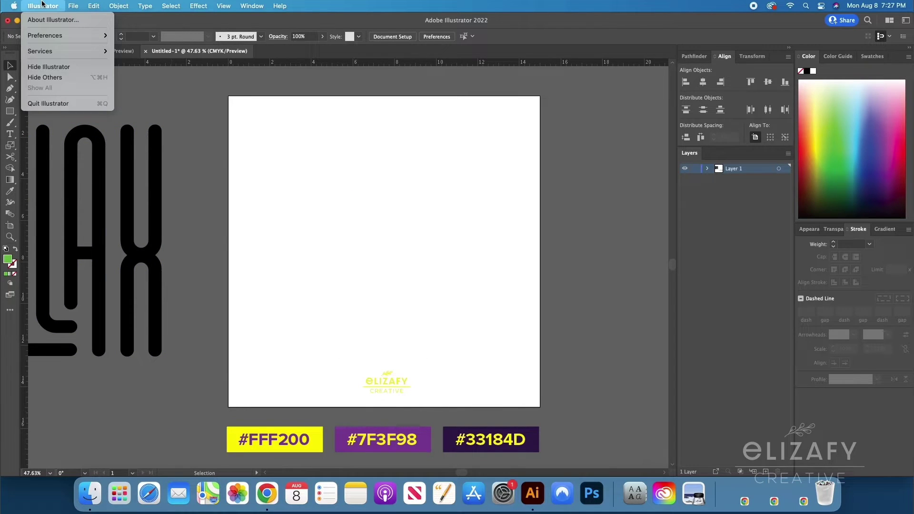
pyautogui.moveTo(64, 35)
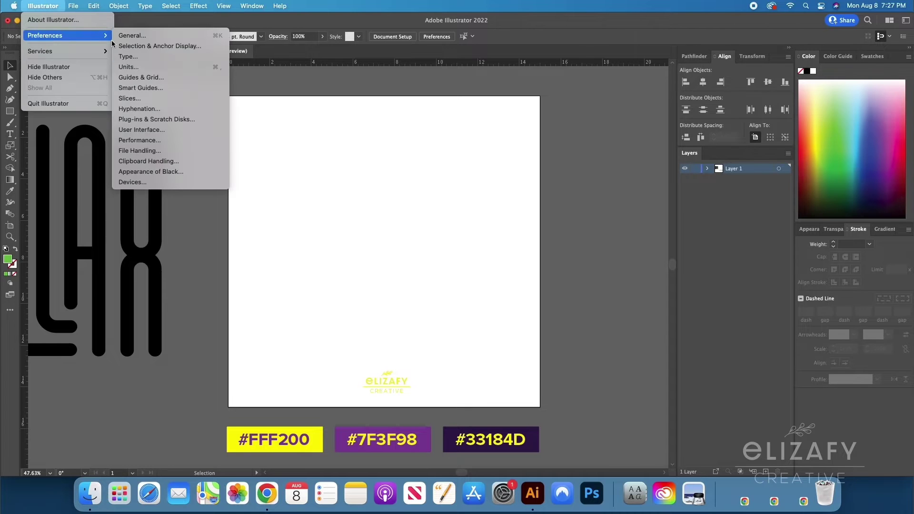
pyautogui.click(164, 79)
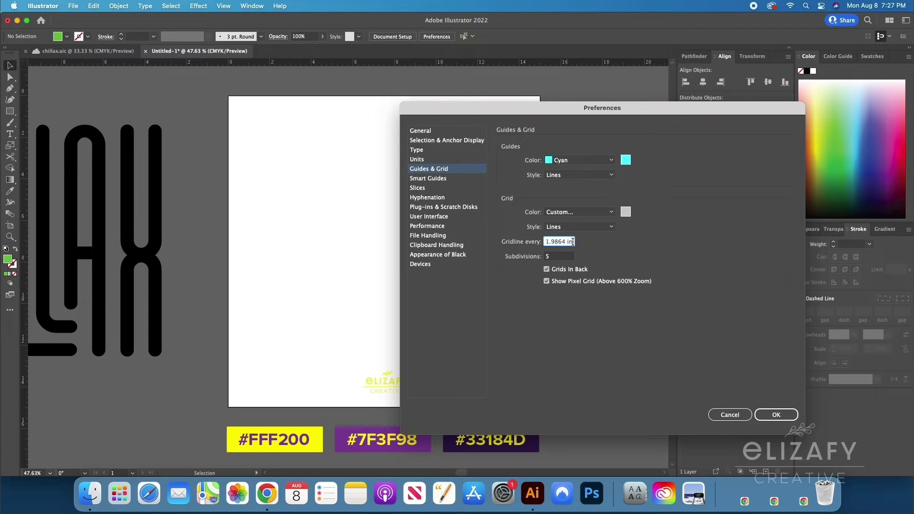
pyautogui.write('1.9861 in')
pyautogui.press('super+z')
pyautogui.click(556, 257)
pyautogui.press('Return')
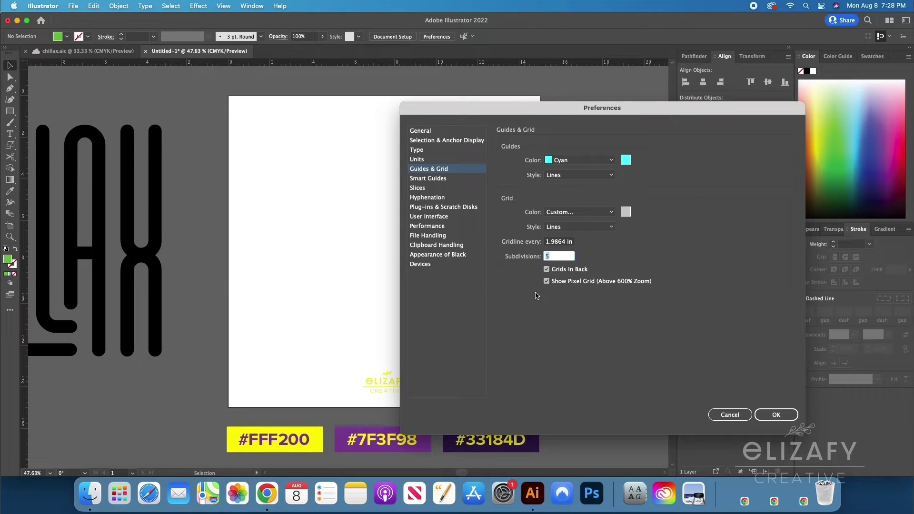
# Step: Examine the color and style choices for guides and the grid, leaving both styles on Lines
pyautogui.click(594, 161)
pyautogui.click(558, 236)
pyautogui.click(572, 176)
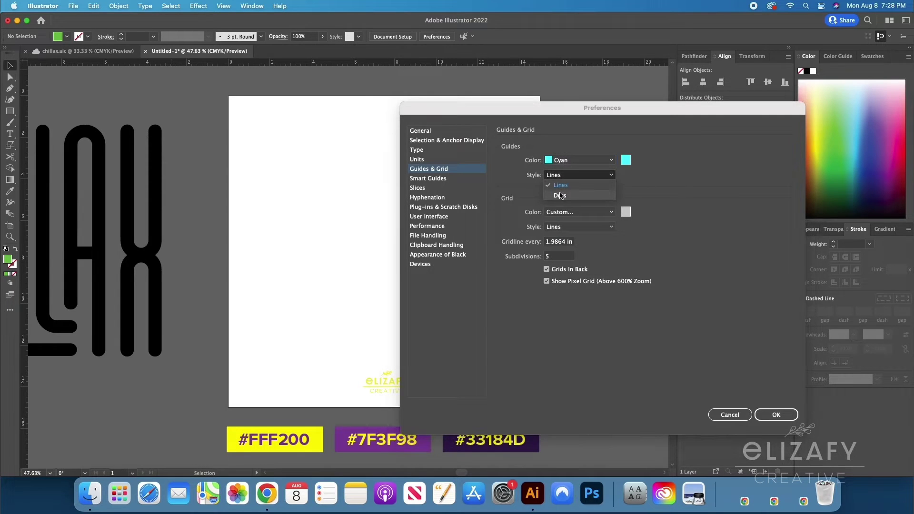
pyautogui.click(559, 194)
pyautogui.click(567, 176)
pyautogui.click(567, 185)
pyautogui.click(574, 208)
pyautogui.click(574, 208)
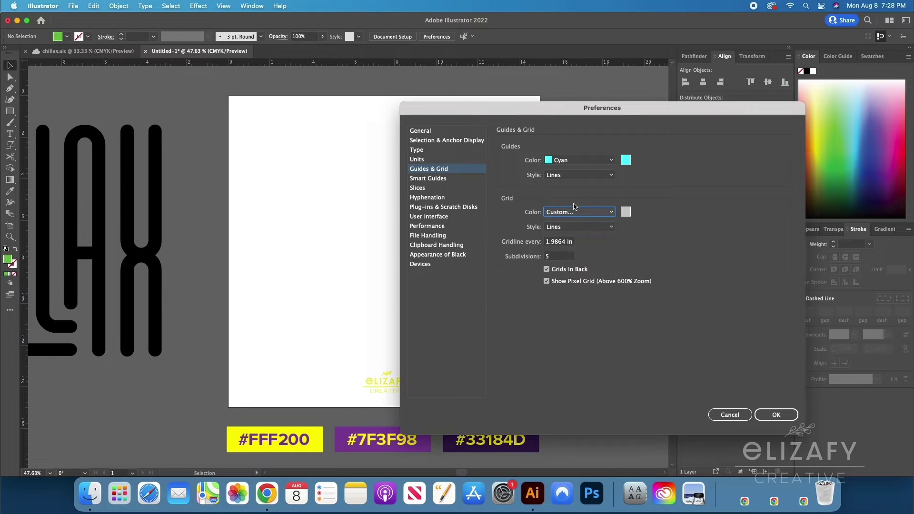
pyautogui.click(581, 228)
pyautogui.click(653, 240)
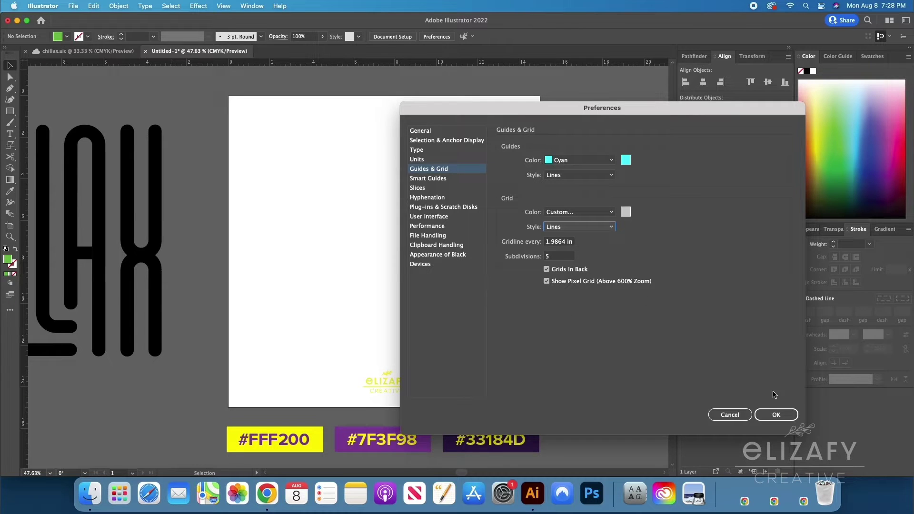
# Step: Apply the Guides & Grid preferences and show the grid in the document
pyautogui.click(790, 419)
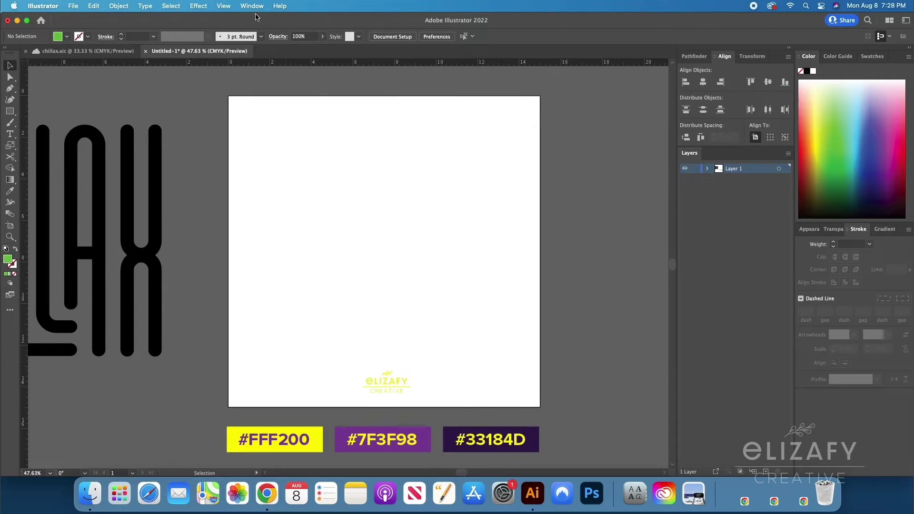
pyautogui.click(222, 5)
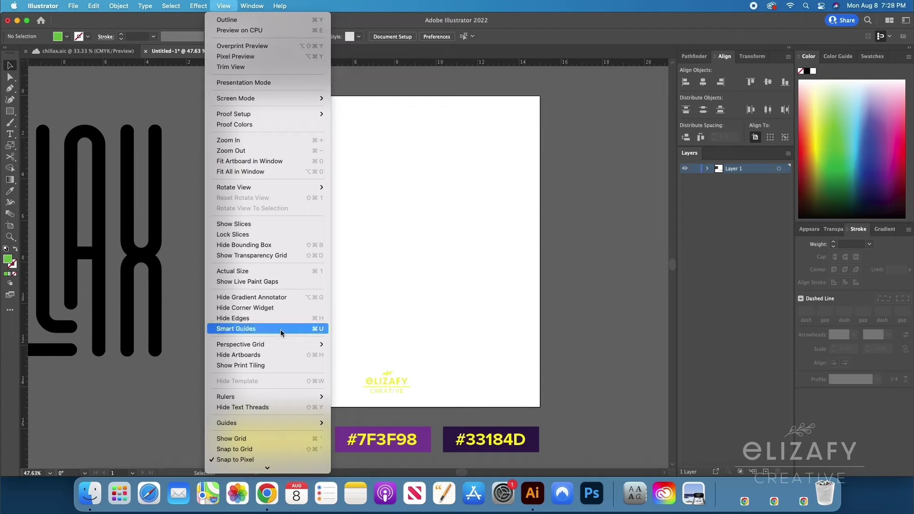
pyautogui.moveTo(233, 469)
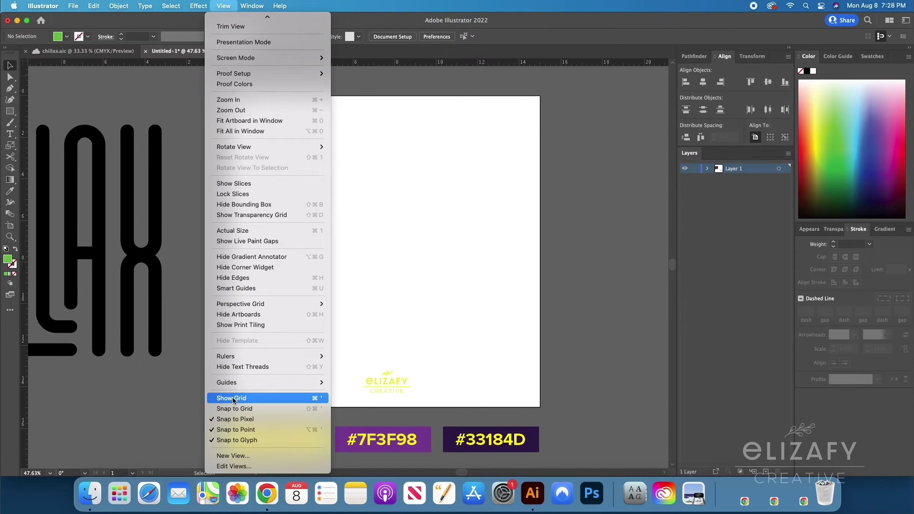
pyautogui.click(233, 398)
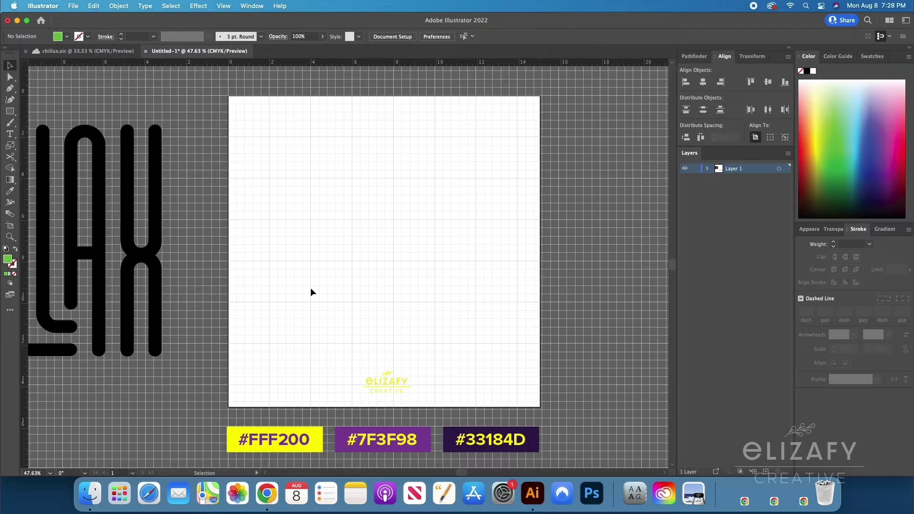
pyautogui.hscroll(-10, 328, 257)
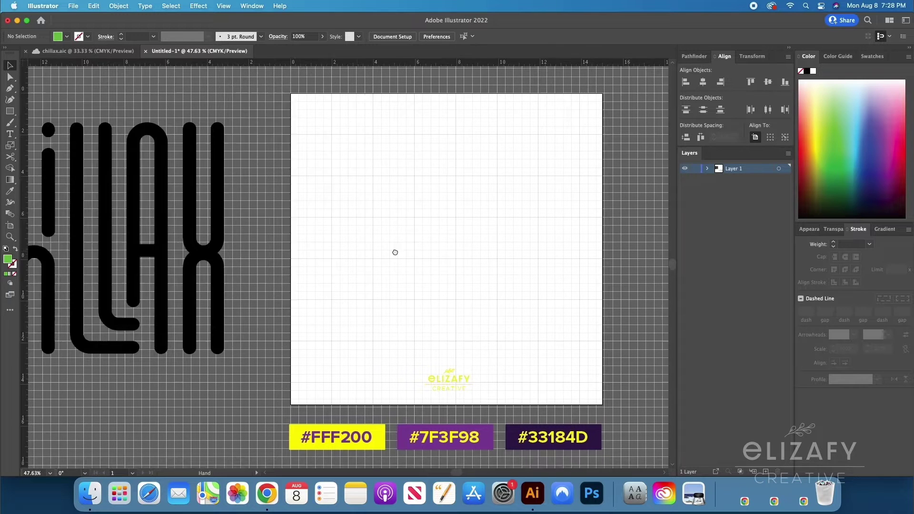
# Step: Move the black CHILLAX lettering farther left, well clear of the artboard, and deselect it
pyautogui.moveTo(92, 145); pyautogui.dragTo(208, 208)
pyautogui.press('super+z')
pyautogui.moveTo(435, 335); pyautogui.dragTo(147, 123)
pyautogui.moveTo(351, 201); pyautogui.dragTo(213, 201)
pyautogui.moveTo(471, 203); pyautogui.dragTo(206, 200)
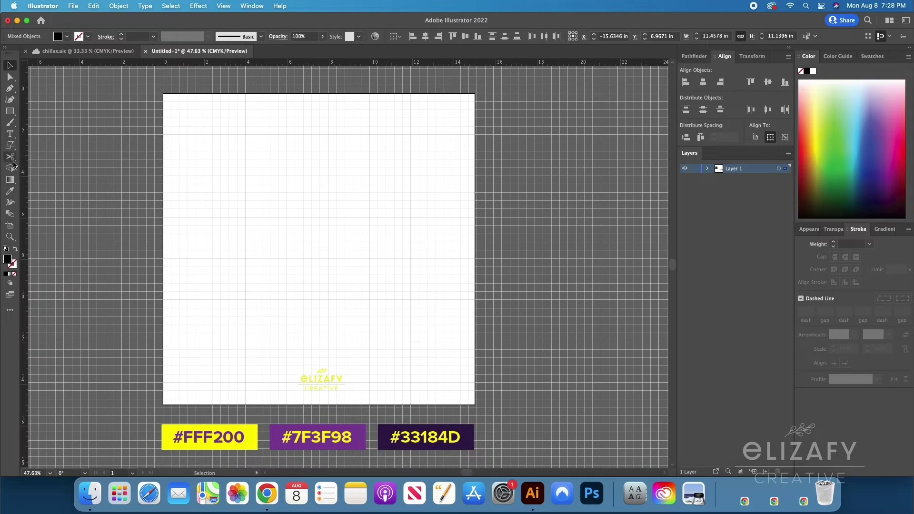
pyautogui.click(330, 242)
# Step: Add the text "Chillax" in Proxima Nova Bold on the blank artboard
pyautogui.press('super+plus')
pyautogui.moveTo(354, 227); pyautogui.dragTo(358, 220)
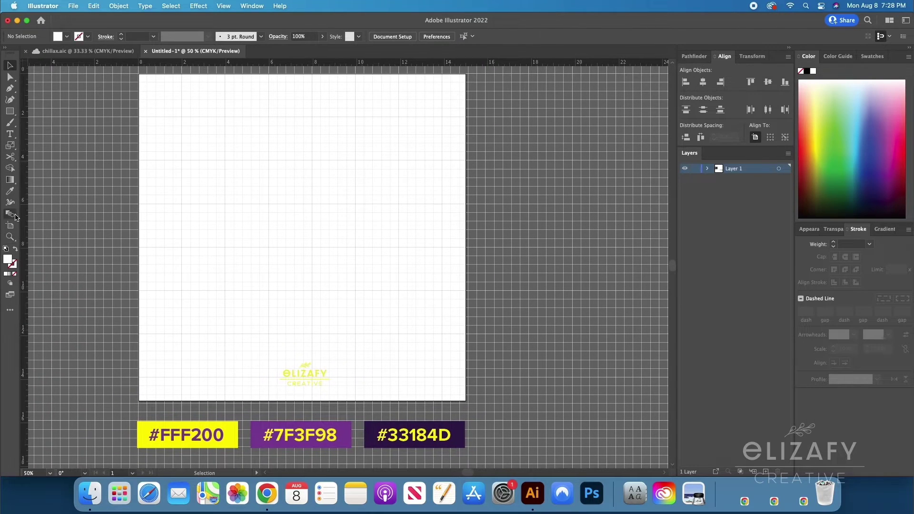
pyautogui.click(10, 134)
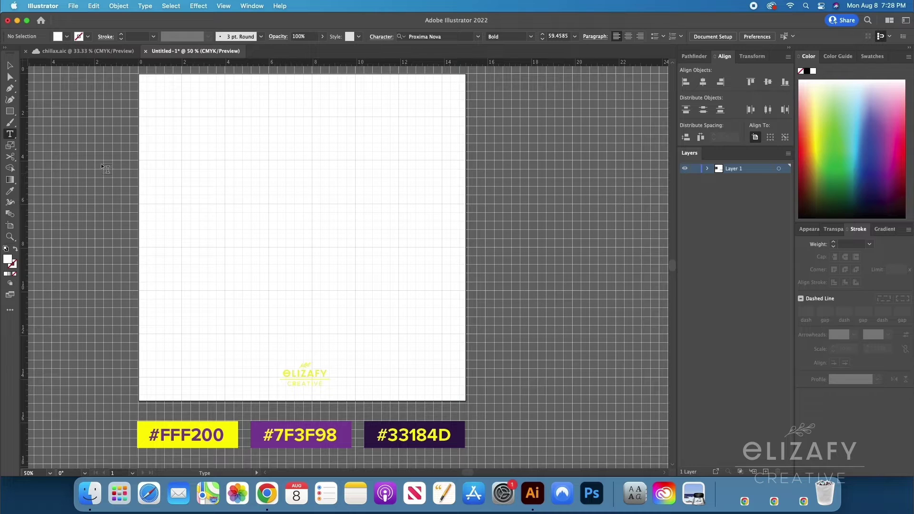
pyautogui.click(199, 201)
pyautogui.write('Chillax')
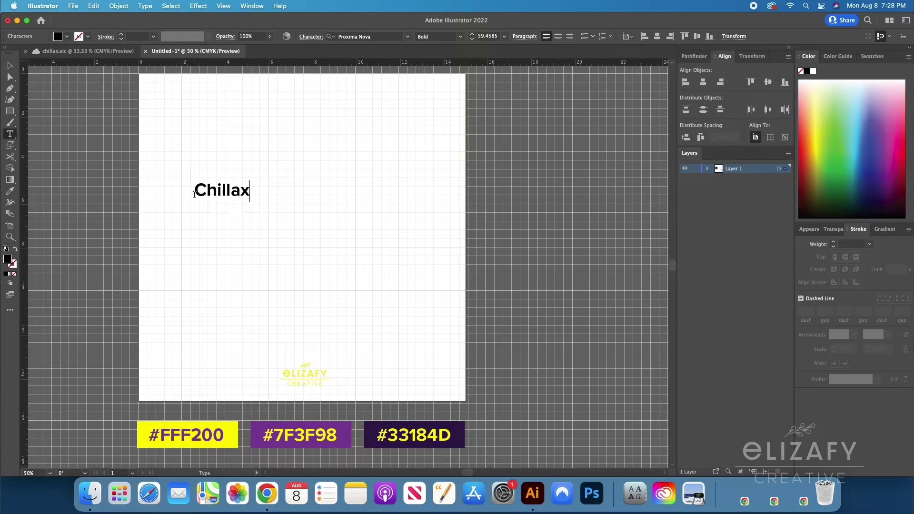
# Step: Scale the Chillax text up to about 226 pt and change its font to Abingdon Bold
pyautogui.press('Escape')
pyautogui.moveTo(252, 198); pyautogui.dragTo(404, 314)
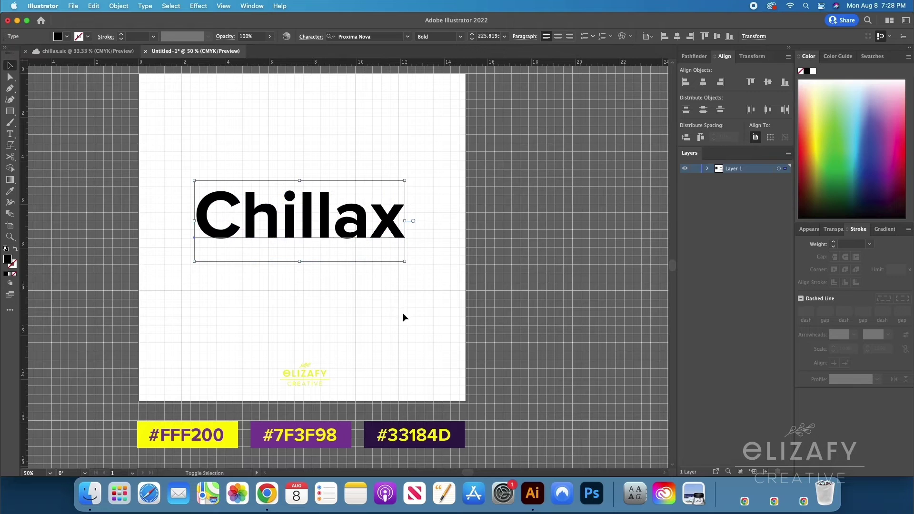
pyautogui.click(407, 37)
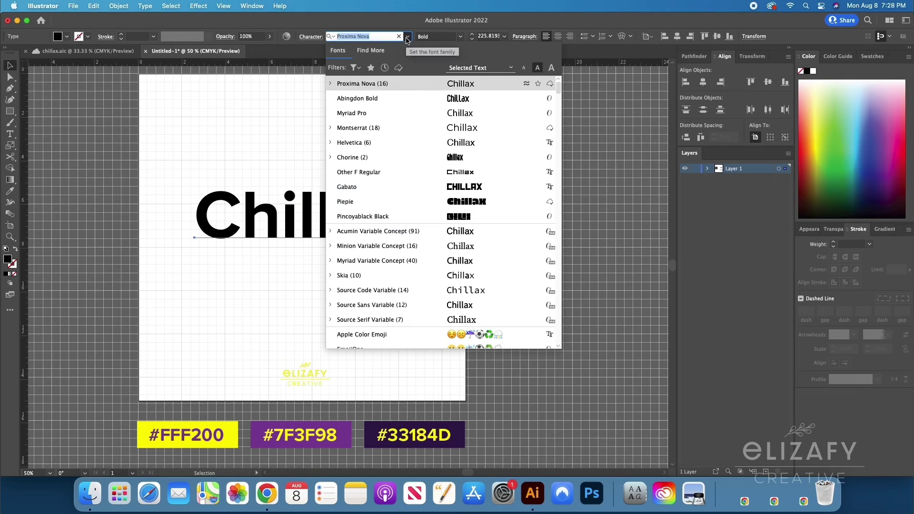
pyautogui.click(411, 99)
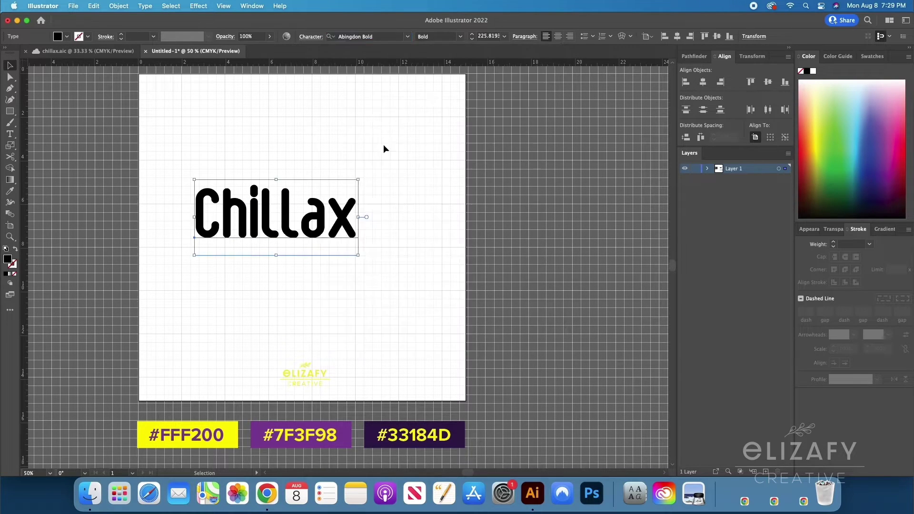
# Step: Replace the last two letters of the Chillax text with capitals so it reads ChillAX, and finish text editing
pyautogui.doubleClick(324, 219)
pyautogui.moveTo(324, 218); pyautogui.dragTo(308, 216)
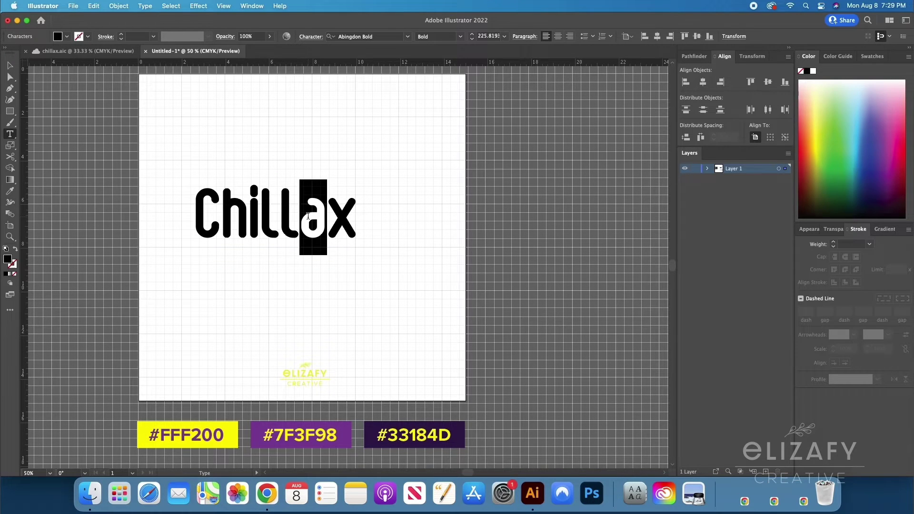
pyautogui.press('BackSpace')
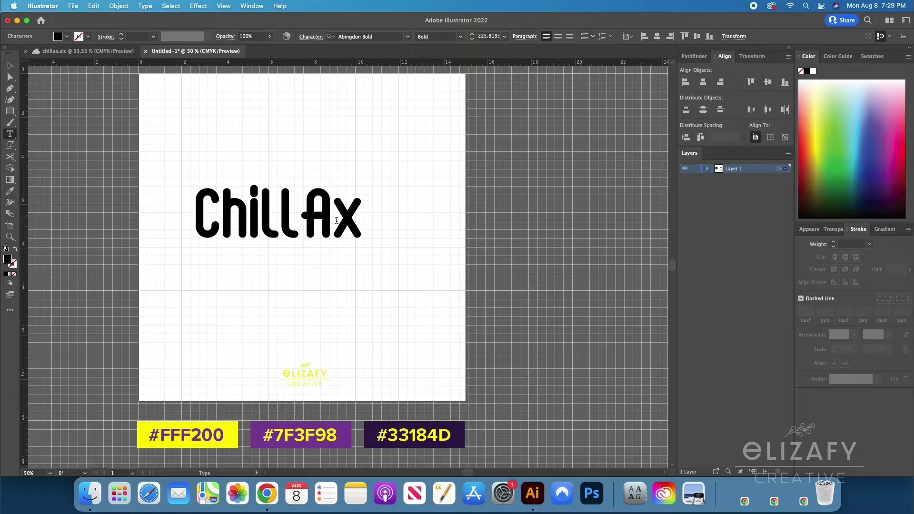
pyautogui.press('Right')
pyautogui.press('BackSpace')
pyautogui.write('X')
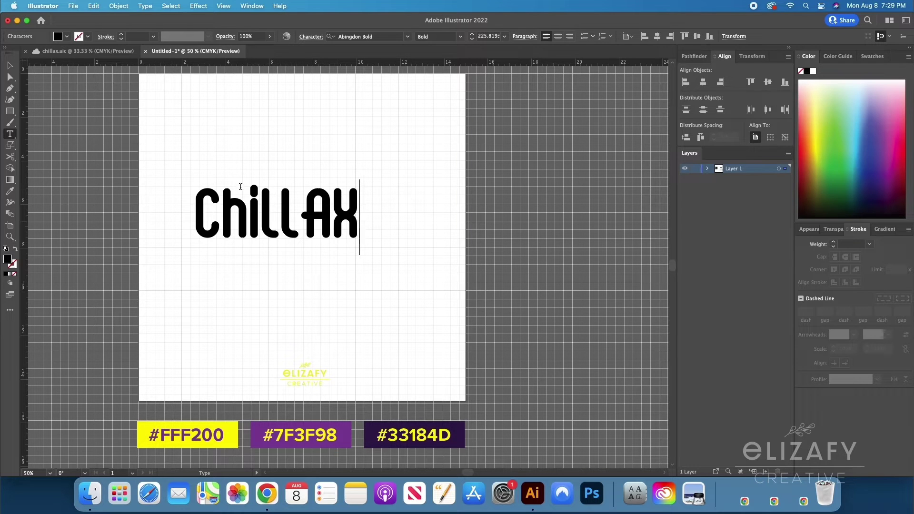
pyautogui.press('Escape')
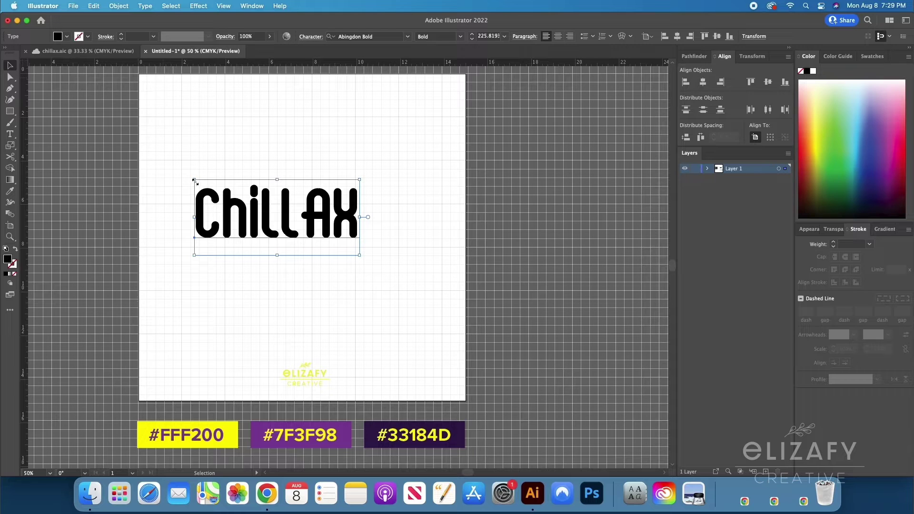
# Step: Convert the ChillAX text to outlines and expand it
pyautogui.press('super+shift+o')
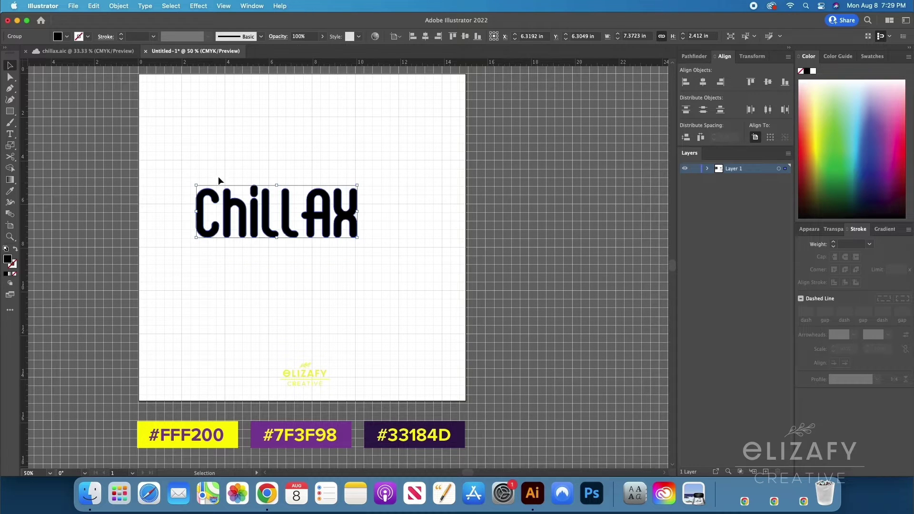
pyautogui.click(117, 7)
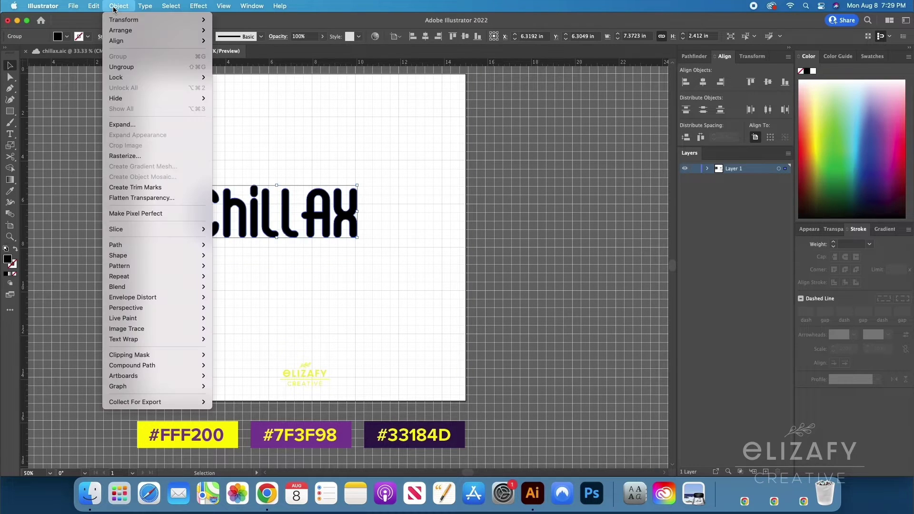
pyautogui.click(133, 125)
pyautogui.click(366, 249)
# Step: Move the outlined lettering so its left edge sits on the 2-inch grid line and the C's top on the 4-inch line
pyautogui.click(269, 218)
pyautogui.moveTo(269, 218); pyautogui.dragTo(256, 193)
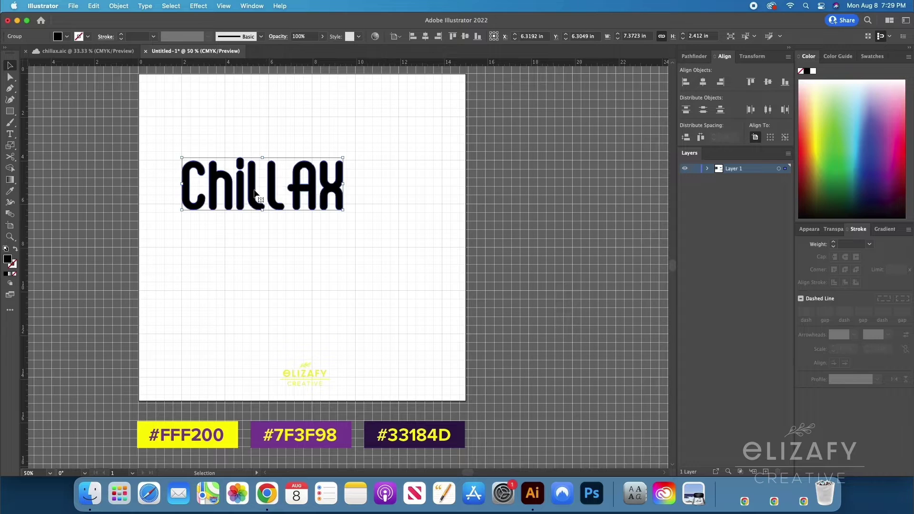
pyautogui.rightClick(255, 193)
pyautogui.click(288, 325)
pyautogui.press('shift+super+a')
pyautogui.press('z')
pyautogui.moveTo(232, 187); pyautogui.dragTo(357, 277)
pyautogui.press('super+apostrophe')
pyautogui.press('v')
pyautogui.click(250, 185)
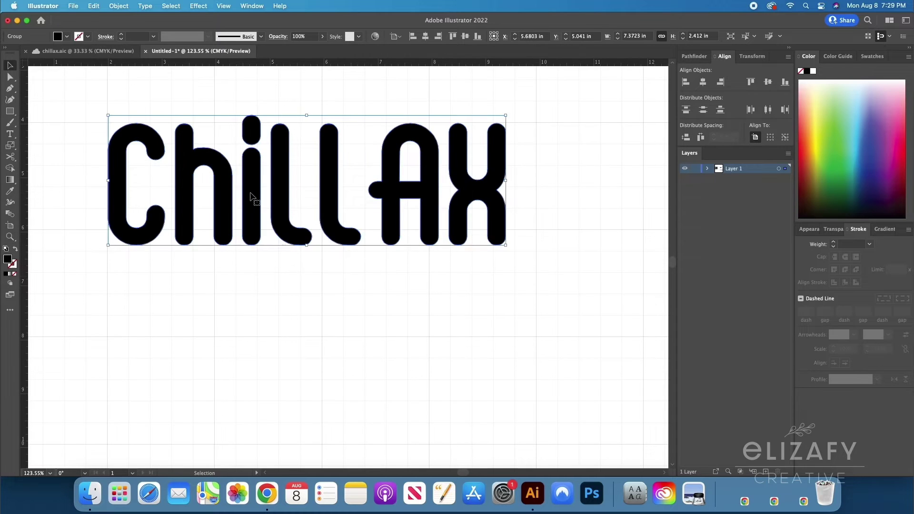
pyautogui.moveTo(249, 186); pyautogui.dragTo(251, 191)
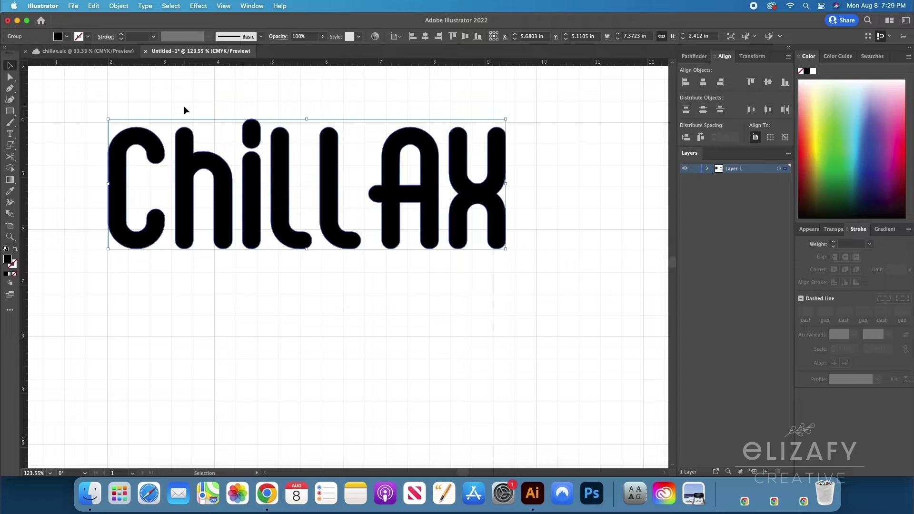
pyautogui.moveTo(133, 142); pyautogui.dragTo(132, 137)
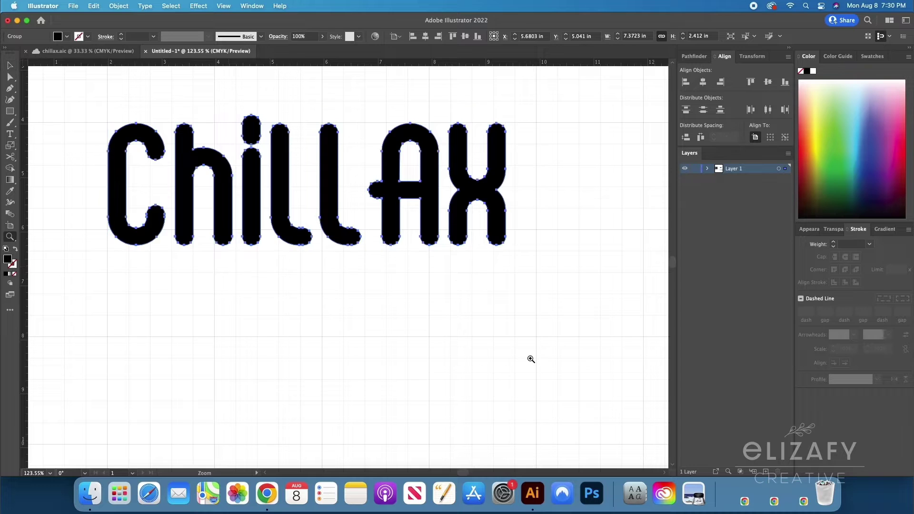
# Step: Enlarge the ChillAX lettering proportionally to about 8.16 in wide and 2.67 in high
pyautogui.moveTo(530, 359); pyautogui.dragTo(451, 341)
pyautogui.moveTo(557, 356); pyautogui.dragTo(418, 297)
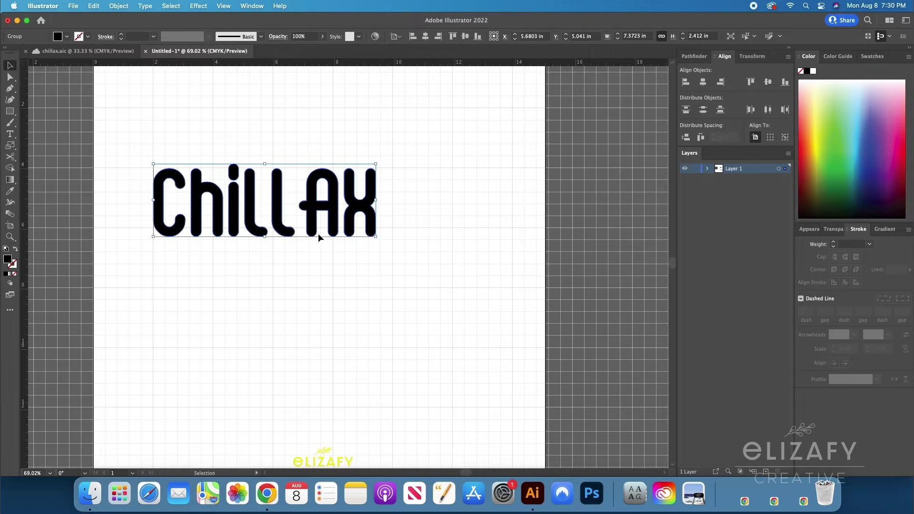
pyautogui.scroll(3, 224, 276)
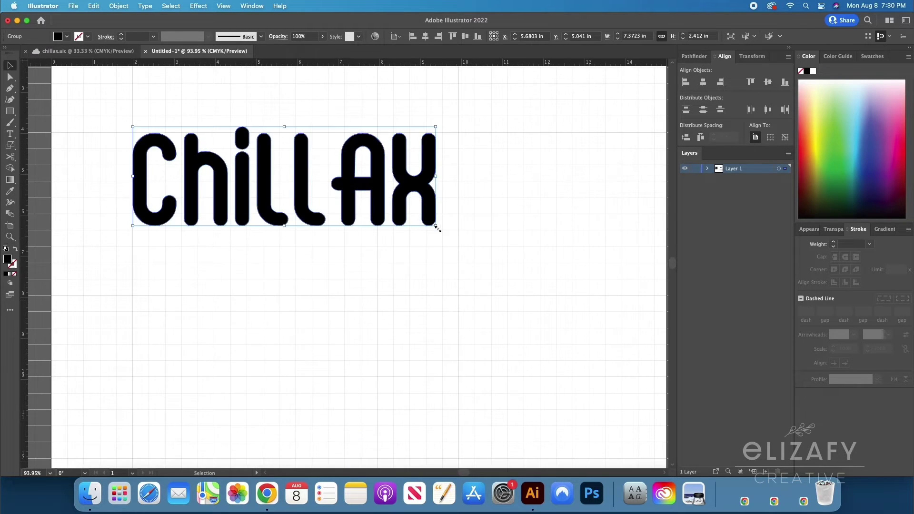
pyautogui.moveTo(437, 229); pyautogui.dragTo(469, 247)
pyautogui.press('z')
pyautogui.moveTo(191, 204); pyautogui.dragTo(296, 374)
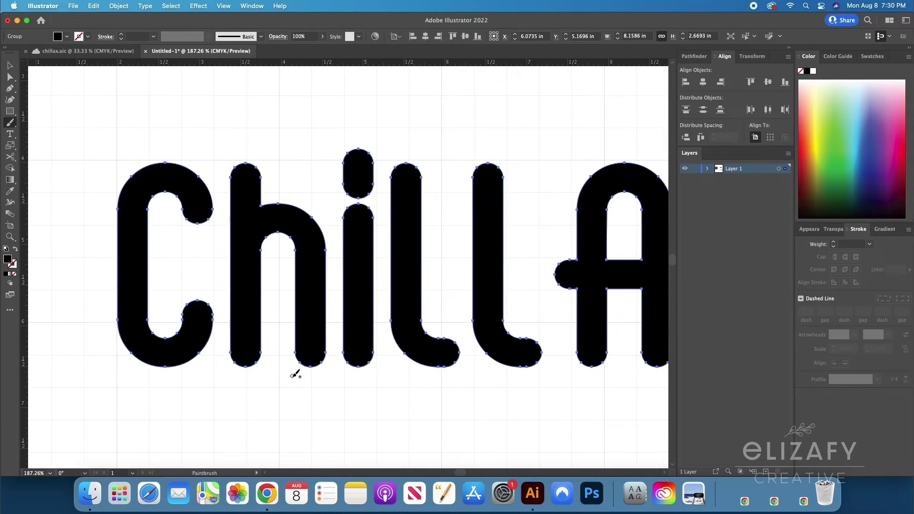
pyautogui.press('v')
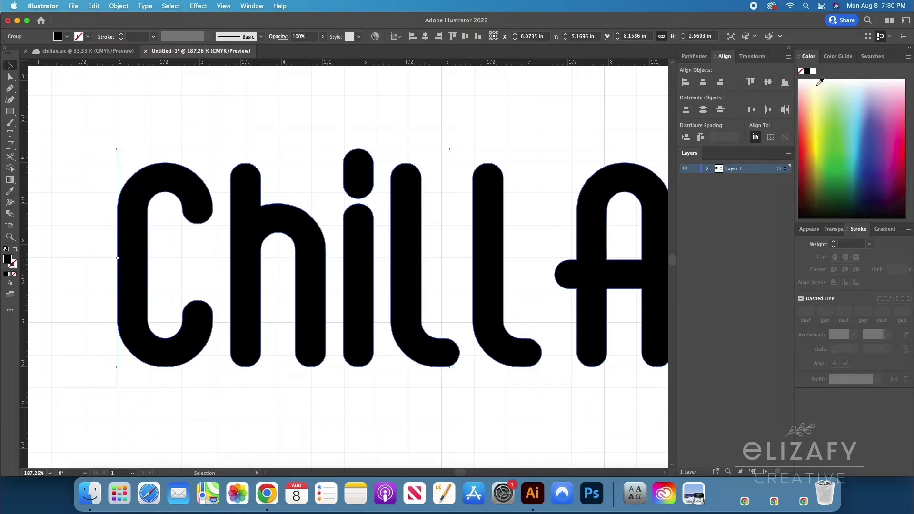
# Step: Move the lettering down to about Y 5.91 in and enlarge it slightly to about 8.26 in wide
pyautogui.moveTo(260, 219); pyautogui.dragTo(265, 279)
pyautogui.hscroll(5, 152, 212)
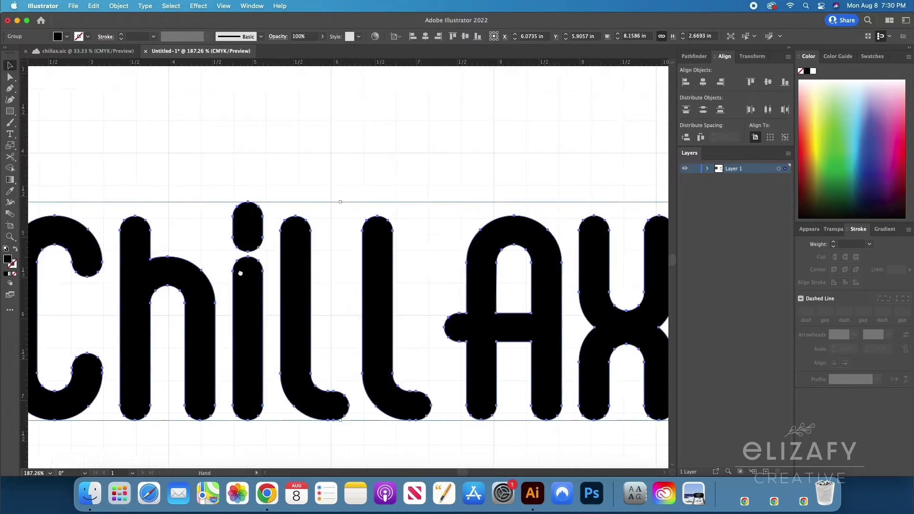
pyautogui.moveTo(553, 306); pyautogui.dragTo(556, 306)
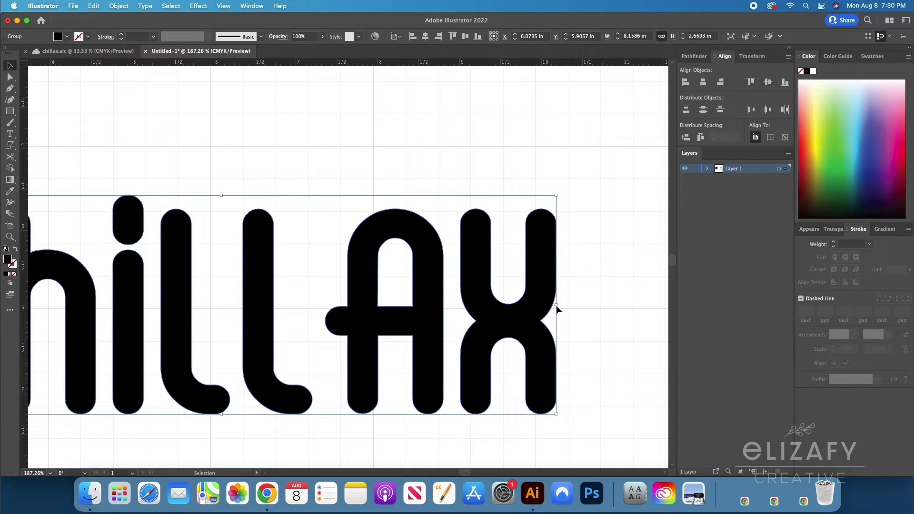
pyautogui.hscroll(-6, 478, 284)
pyautogui.hscroll(6, 479, 284)
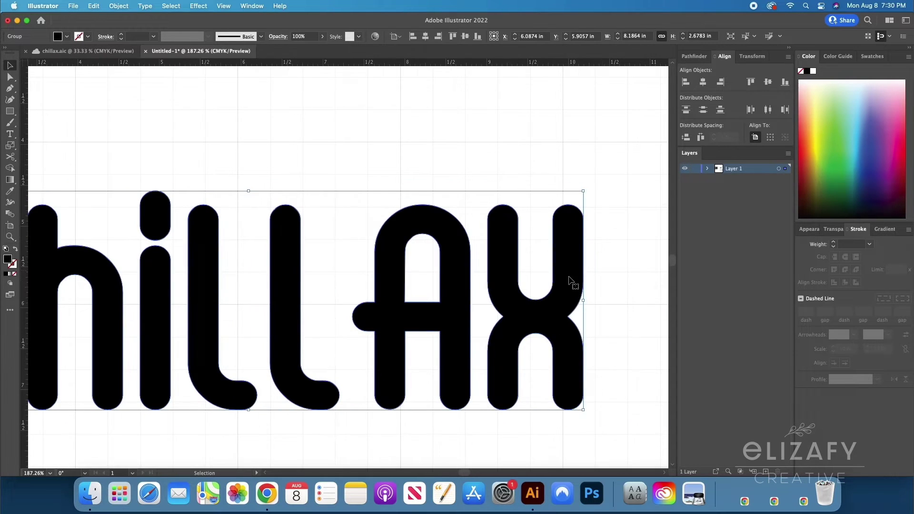
pyautogui.hscroll(-6, 179, 210)
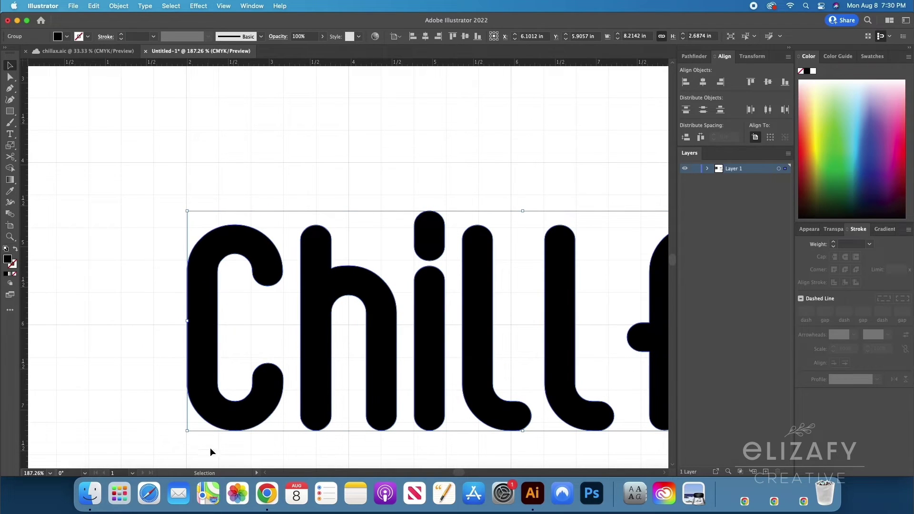
pyautogui.scroll(-5, 461, 254)
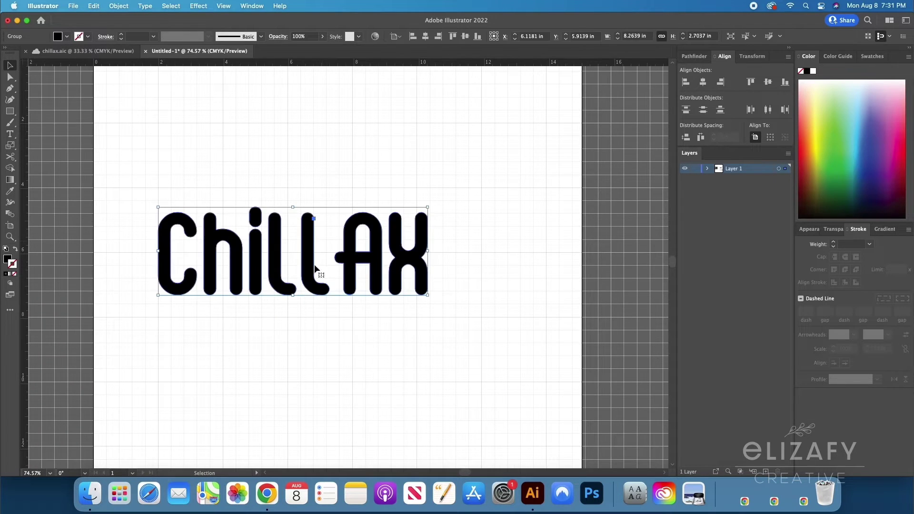
# Step: Ungroup the lettering and move the hillAX letters right, well clear of the C
pyautogui.rightClick(314, 292)
pyautogui.click(333, 382)
pyautogui.moveTo(471, 351); pyautogui.dragTo(213, 197)
pyautogui.moveTo(233, 249); pyautogui.dragTo(374, 249)
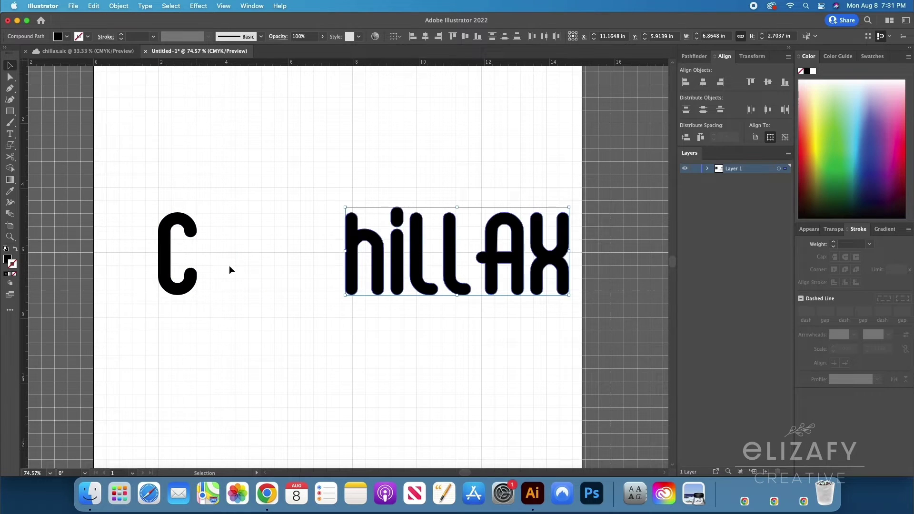
# Step: Move the C up so its top sits on the 4-inch grid line, and turn on Snap to Grid
pyautogui.click(197, 193)
pyautogui.moveTo(147, 189); pyautogui.dragTo(173, 200)
pyautogui.click(274, 237)
pyautogui.click(224, 5)
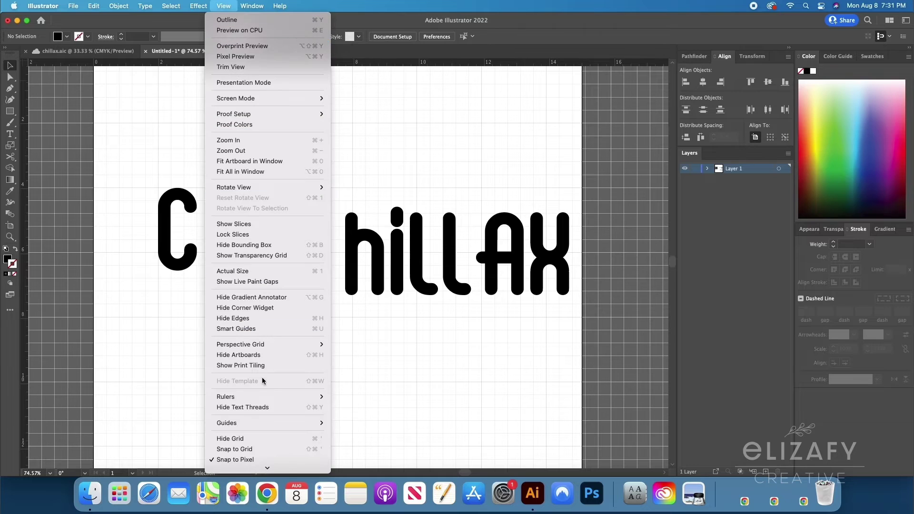
pyautogui.click(259, 451)
# Step: Pull the C's lower anchor points straight down with the Direct Selection tool, stretching the letter to the 10-inch grid line
pyautogui.press('a')
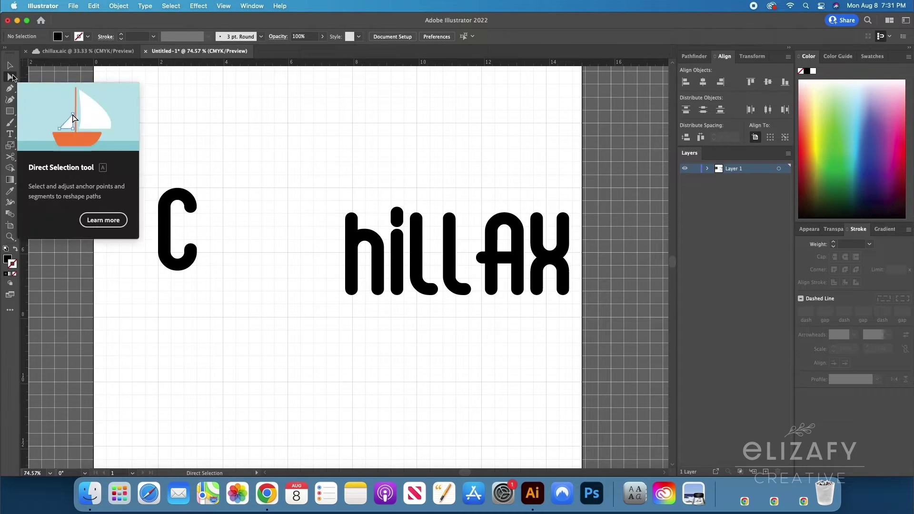
pyautogui.moveTo(215, 292); pyautogui.dragTo(150, 239)
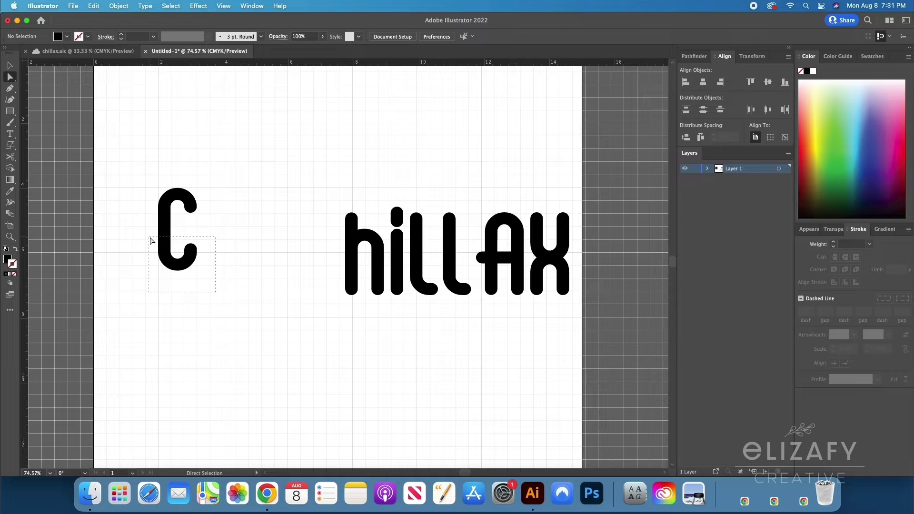
pyautogui.moveTo(150, 240); pyautogui.dragTo(150, 241)
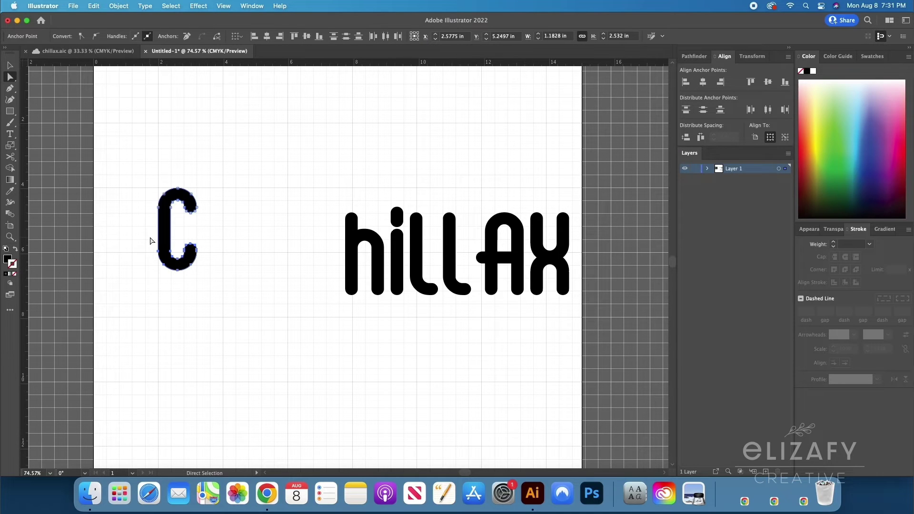
pyautogui.press('z')
pyautogui.moveTo(179, 227); pyautogui.dragTo(321, 298)
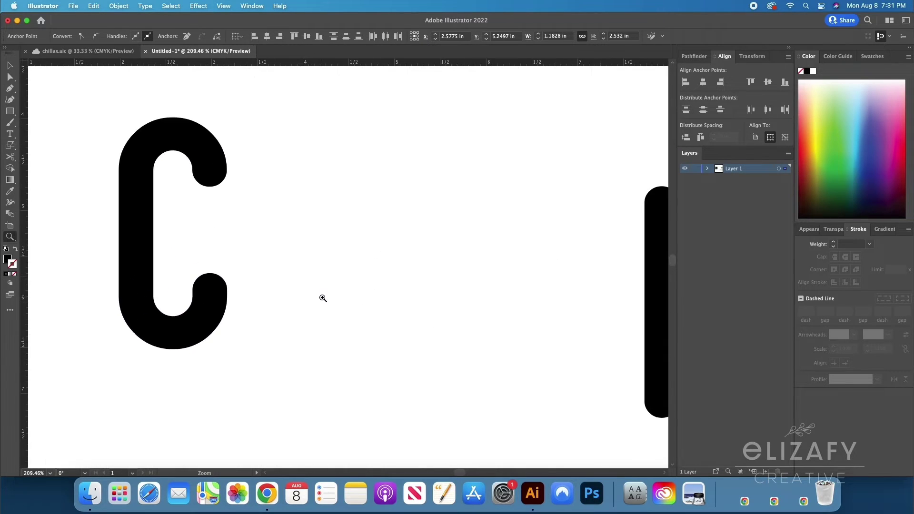
pyautogui.press('a')
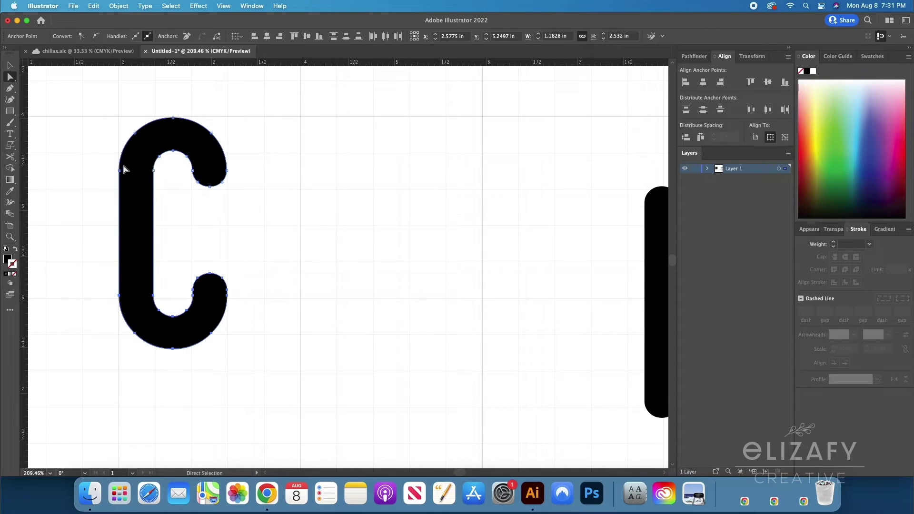
pyautogui.press('z')
pyautogui.moveTo(354, 304); pyautogui.dragTo(253, 245)
pyautogui.press('space')
pyautogui.moveTo(328, 324); pyautogui.dragTo(299, 283)
pyautogui.moveTo(255, 232); pyautogui.dragTo(222, 206)
pyautogui.press('a')
pyautogui.moveTo(250, 274); pyautogui.dragTo(182, 217)
pyautogui.moveTo(232, 250); pyautogui.dragTo(223, 381)
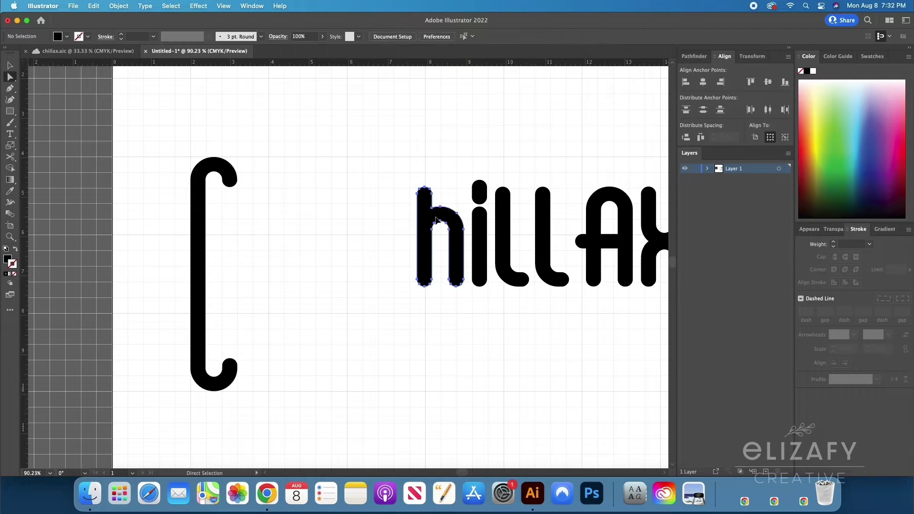
# Step: Move the h inside the C with its right edge on the 4-inch grid line, and place the A between the h and ill
pyautogui.click(436, 220)
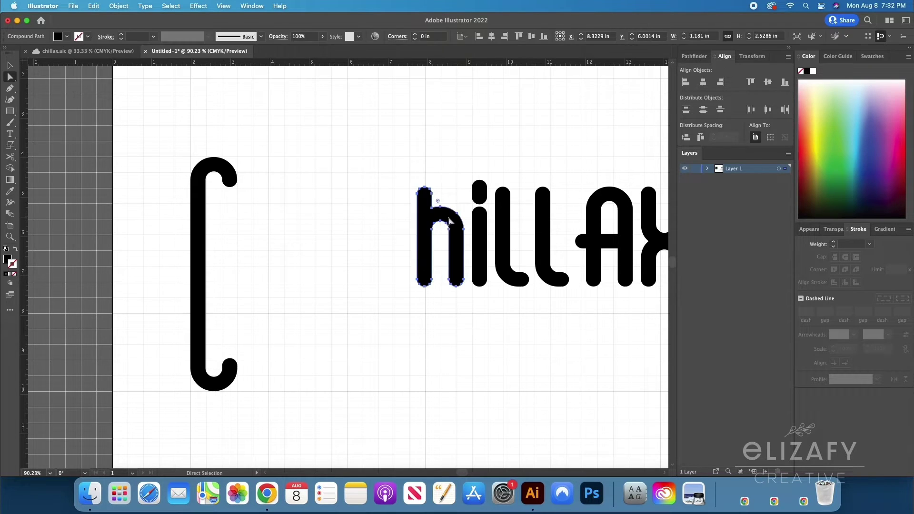
pyautogui.moveTo(452, 228); pyautogui.dragTo(268, 234)
pyautogui.click(232, 206)
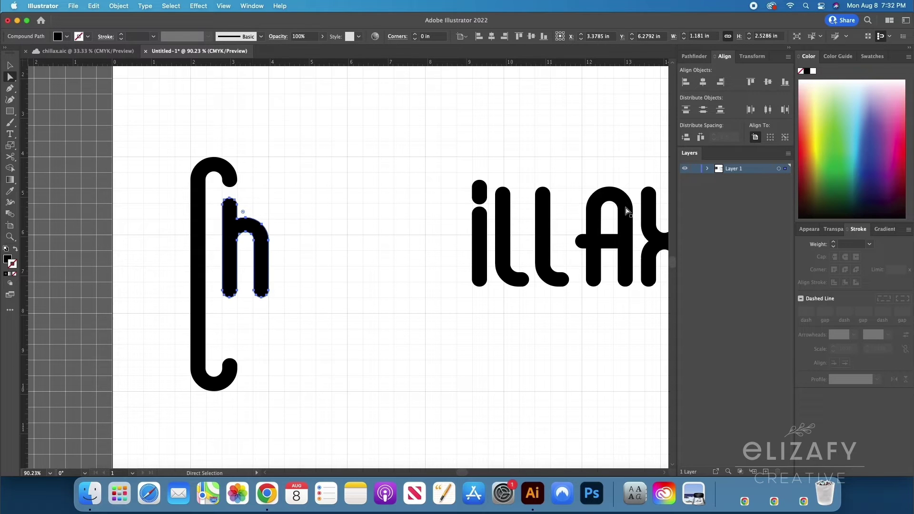
pyautogui.moveTo(627, 213); pyautogui.dragTo(381, 242)
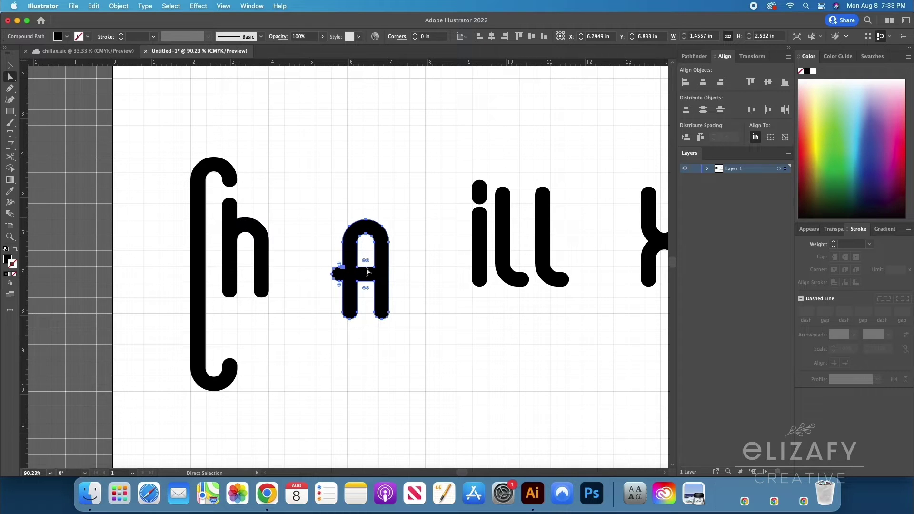
# Step: Pull the h's arch and leg ends down, lengthening its stem so the letter is about 3.78 in tall
pyautogui.moveTo(278, 323); pyautogui.dragTo(222, 204)
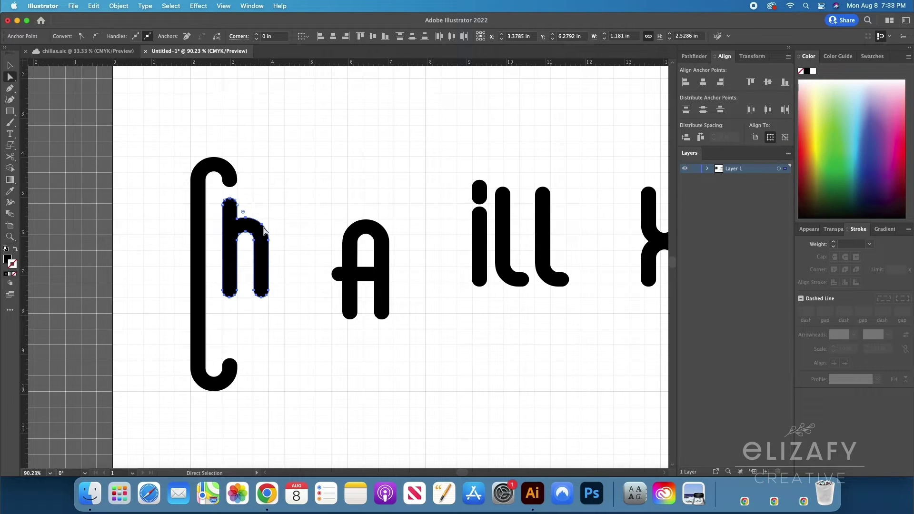
pyautogui.moveTo(264, 231); pyautogui.dragTo(261, 280)
pyautogui.click(300, 280)
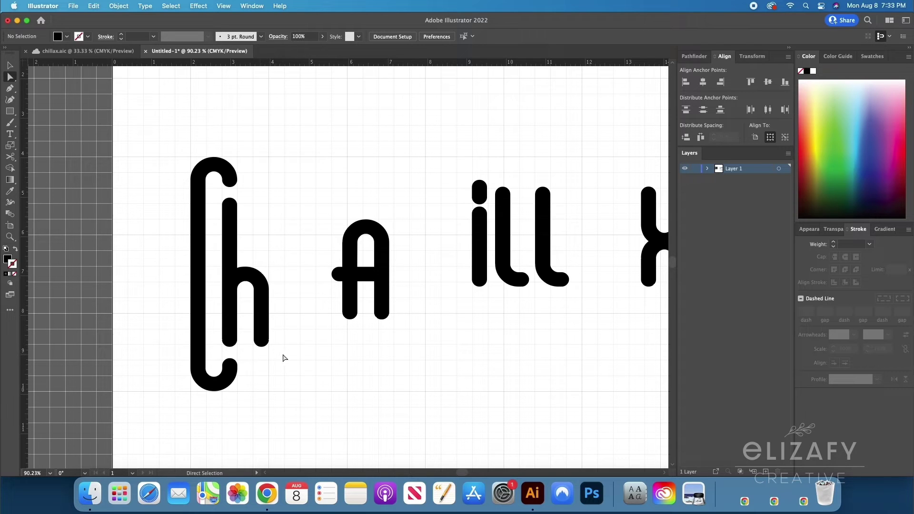
# Step: Extend only the h's right leg down until its end lines up with the bottom of the C
pyautogui.click(269, 341)
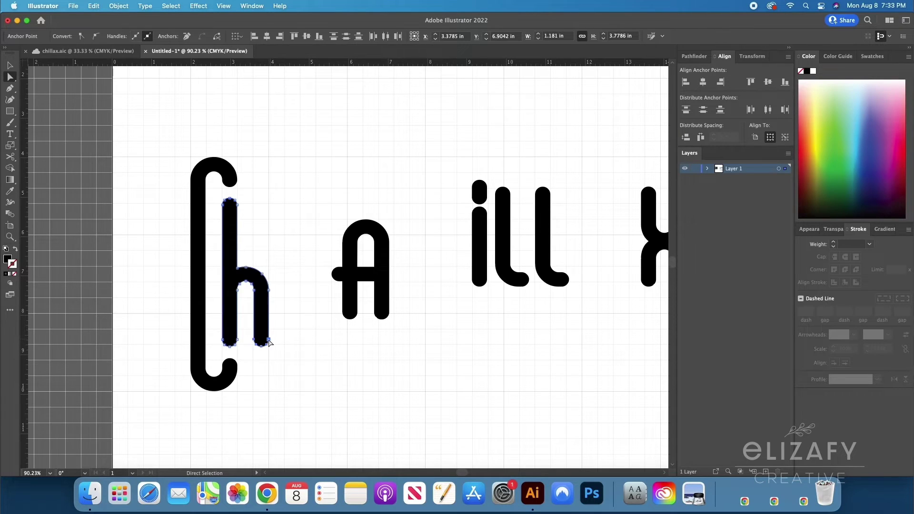
pyautogui.press('super')
pyautogui.moveTo(269, 342); pyautogui.dragTo(269, 346)
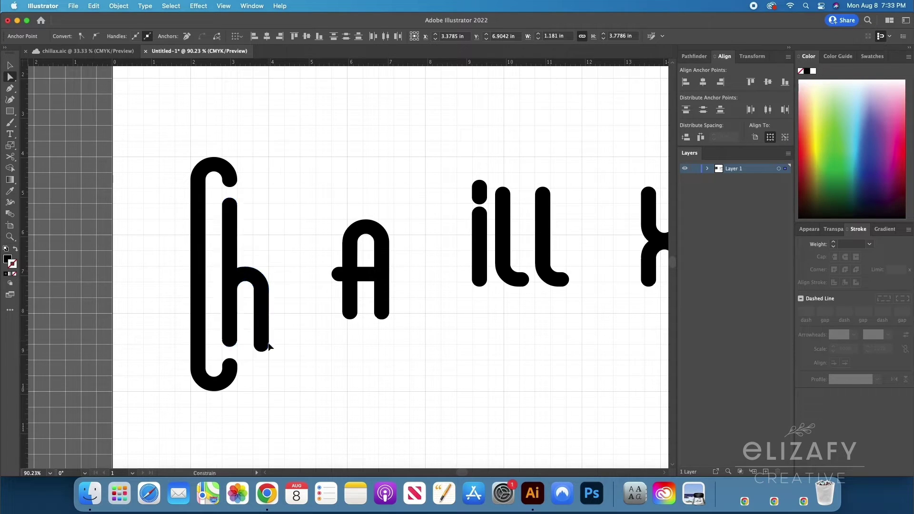
pyautogui.moveTo(265, 377); pyautogui.dragTo(266, 394)
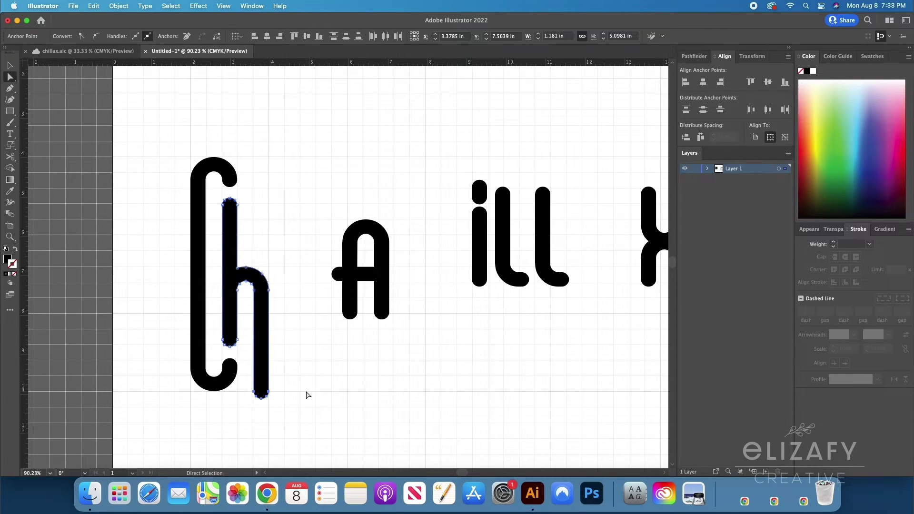
pyautogui.hotkey('shift', 'Up')
pyautogui.click(317, 371)
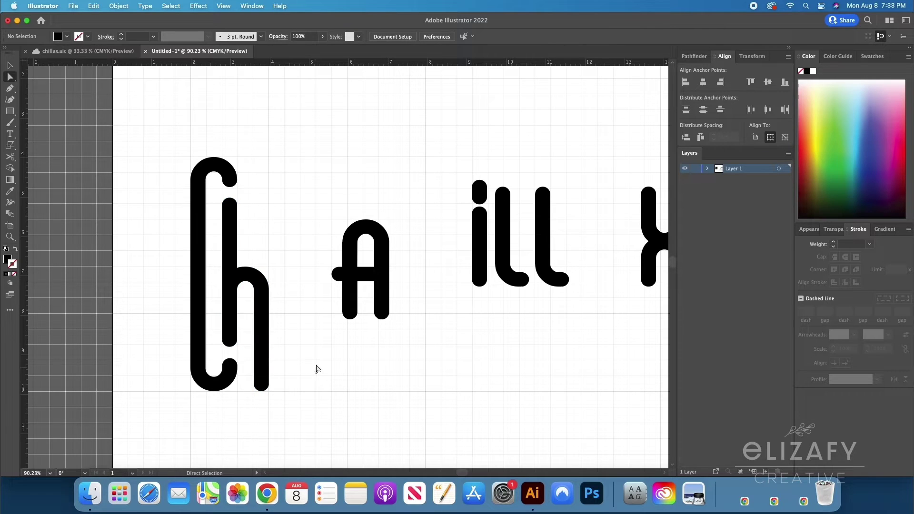
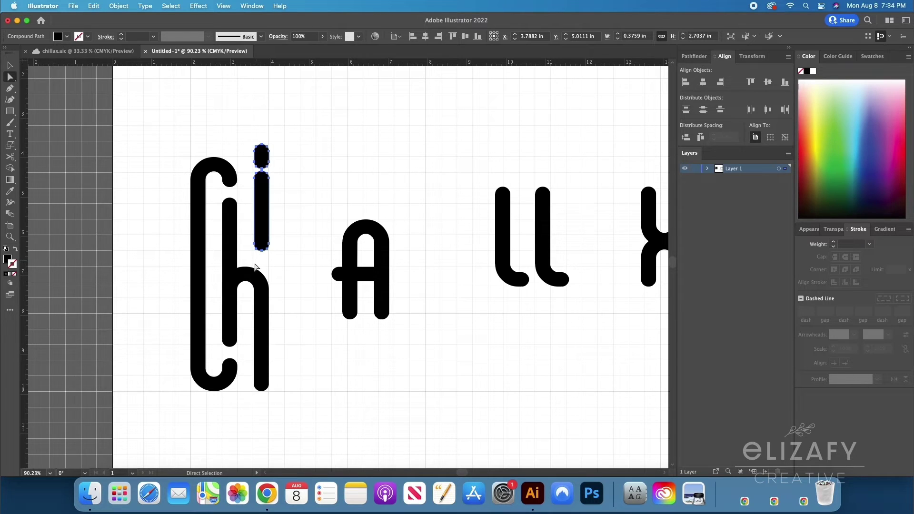
# Step: Reshape the i with a round dot and its top on the 4-inch grid line, and raise the h's left stem end slightly
pyautogui.press('z')
pyautogui.moveTo(252, 304); pyautogui.dragTo(323, 332)
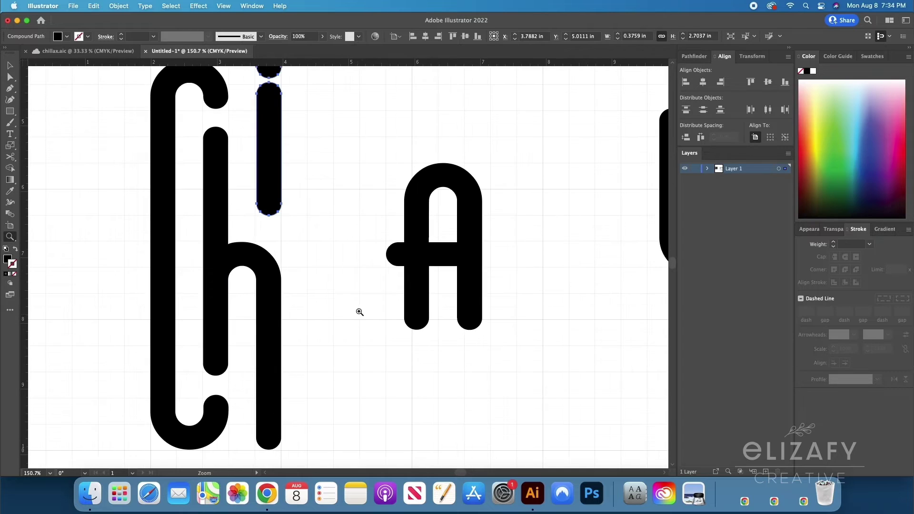
pyautogui.moveTo(341, 232); pyautogui.dragTo(355, 279)
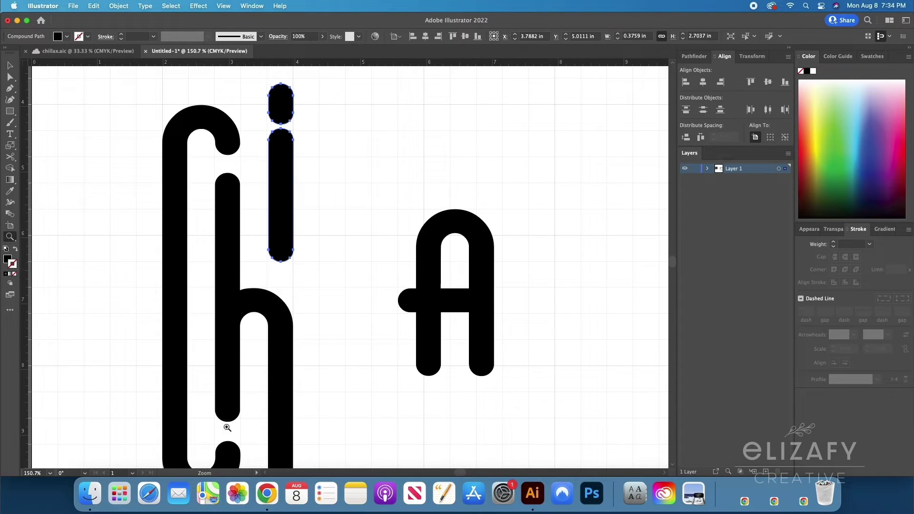
pyautogui.press('a')
pyautogui.moveTo(307, 268); pyautogui.dragTo(263, 242)
pyautogui.moveTo(238, 402); pyautogui.dragTo(190, 374)
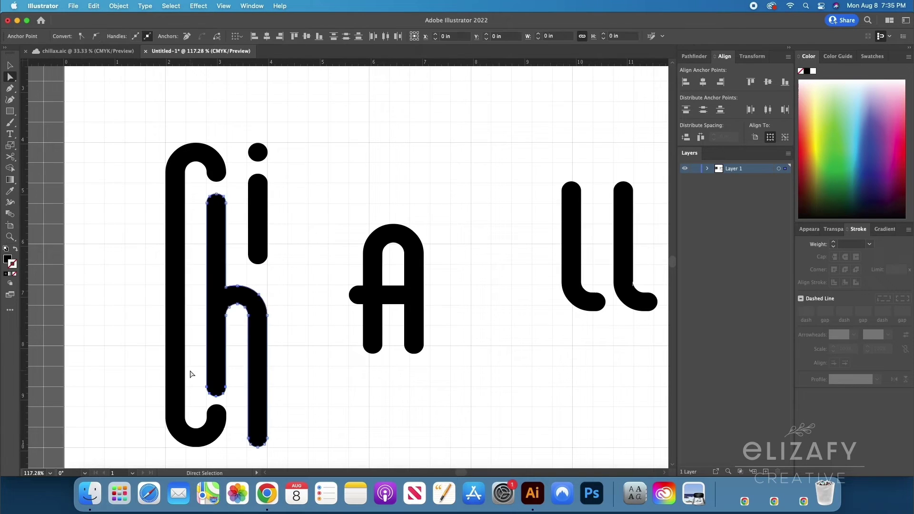
pyautogui.hotkey('shift', 'Up')
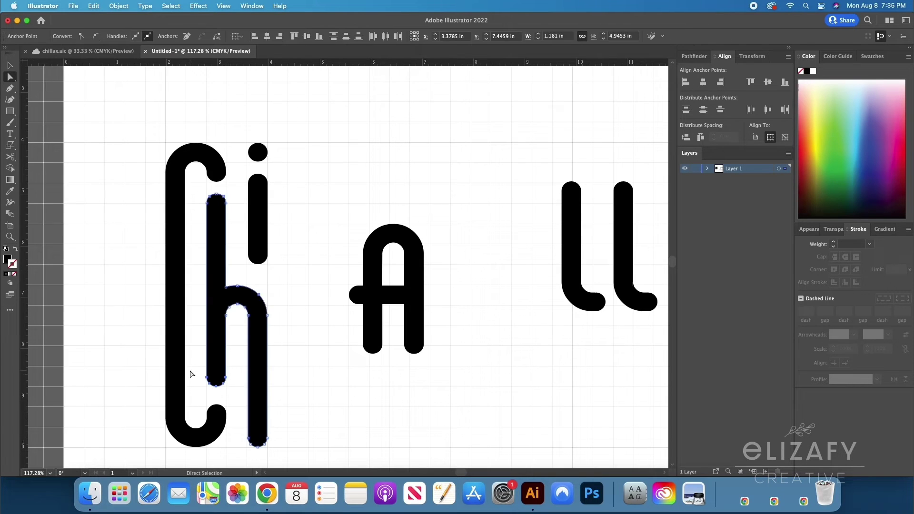
pyautogui.click(300, 333)
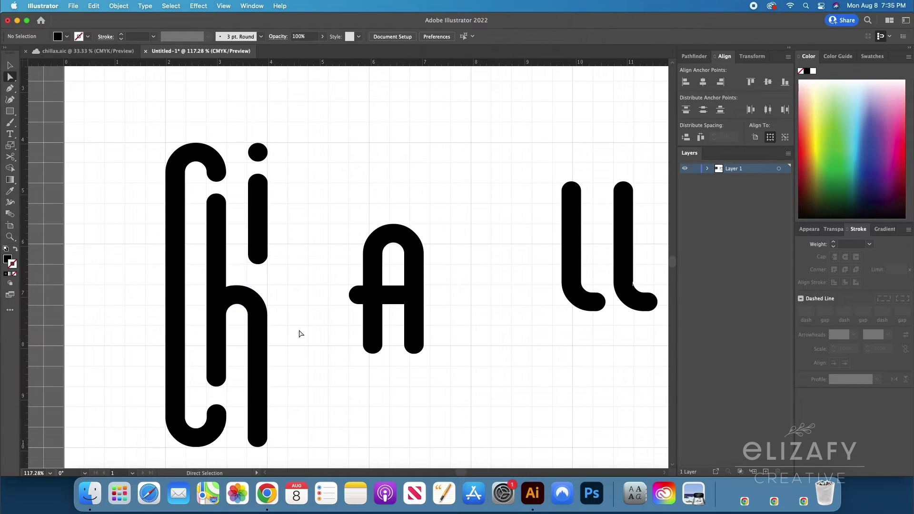
# Step: Move the A farther right to free space, and place the first L beside the i with its top on the 4-inch grid line
pyautogui.click(374, 229)
pyautogui.moveTo(396, 242); pyautogui.dragTo(479, 250)
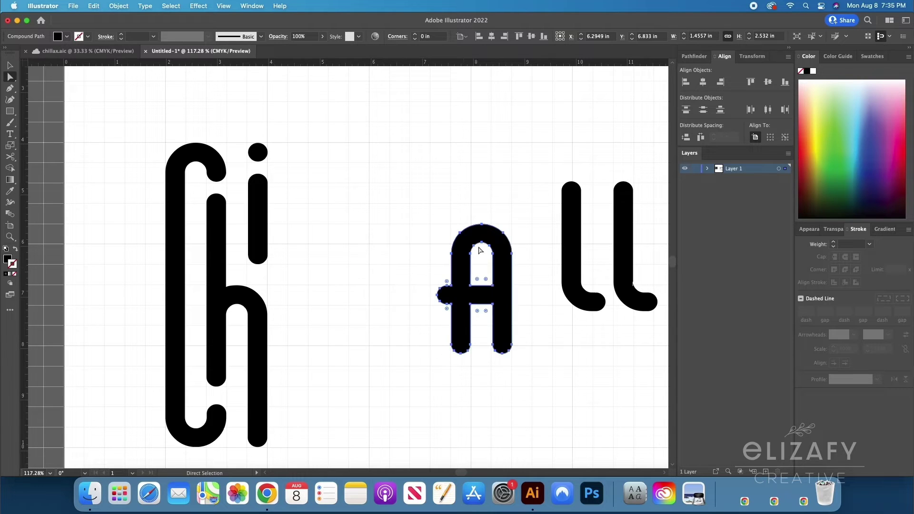
pyautogui.moveTo(579, 216); pyautogui.dragTo(296, 204)
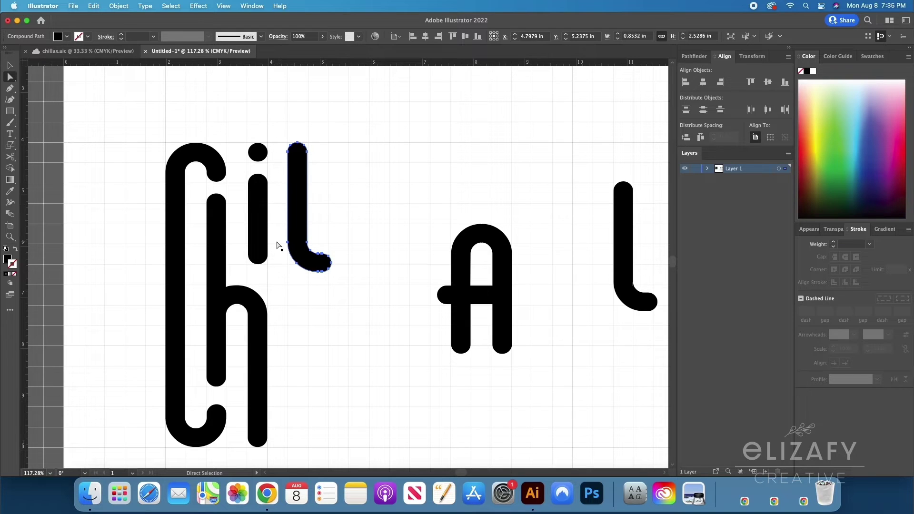
# Step: Stretch the first L down to the 10-inch grid line and extend its foot rightward until the letter is about 1.98 in wide
pyautogui.moveTo(358, 308); pyautogui.dragTo(283, 233)
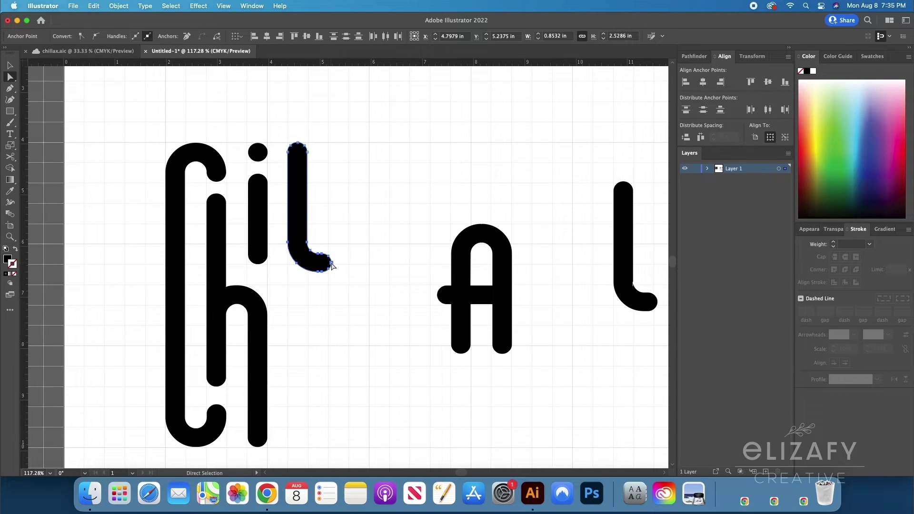
pyautogui.moveTo(331, 265); pyautogui.dragTo(331, 367)
pyautogui.moveTo(347, 393); pyautogui.dragTo(286, 318)
pyautogui.press('z')
pyautogui.moveTo(334, 367); pyautogui.dragTo(465, 401)
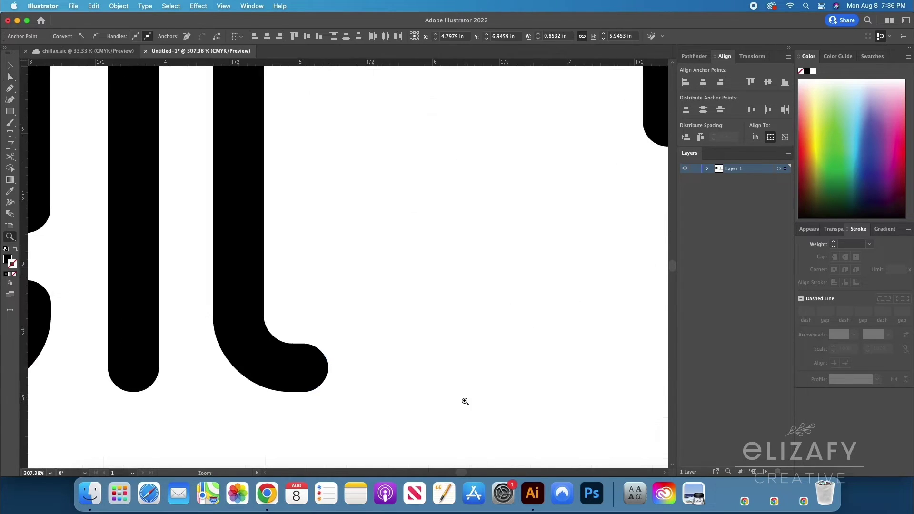
pyautogui.press('a')
pyautogui.moveTo(303, 392); pyautogui.dragTo(446, 410)
# Step: Place the second L inside the first, stretch it down above the first L's foot, and extend its foot to the same right end
pyautogui.press('z')
pyautogui.hscroll(4, 446, 410)
pyautogui.press('a')
pyautogui.moveTo(564, 276); pyautogui.dragTo(315, 239)
pyautogui.moveTo(361, 326); pyautogui.dragTo(289, 315)
pyautogui.press('z')
pyautogui.scroll(-3, 328, 394)
pyautogui.press('a')
pyautogui.moveTo(296, 344); pyautogui.dragTo(314, 343)
# Step: Remove the anchor points of the crossbar stub protruding past the A's left leg
pyautogui.moveTo(363, 282); pyautogui.dragTo(379, 323)
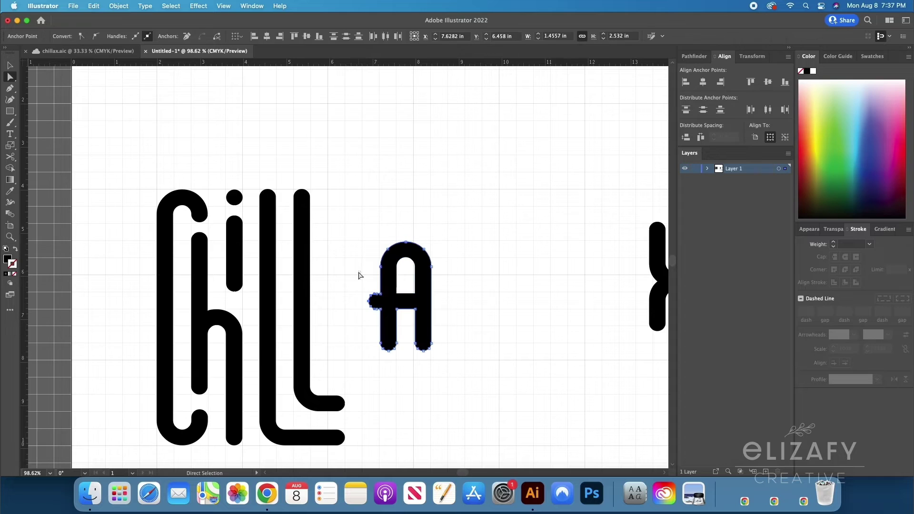
pyautogui.click(359, 266)
pyautogui.moveTo(362, 279); pyautogui.dragTo(377, 333)
pyautogui.press('z')
pyautogui.moveTo(378, 285); pyautogui.dragTo(521, 347)
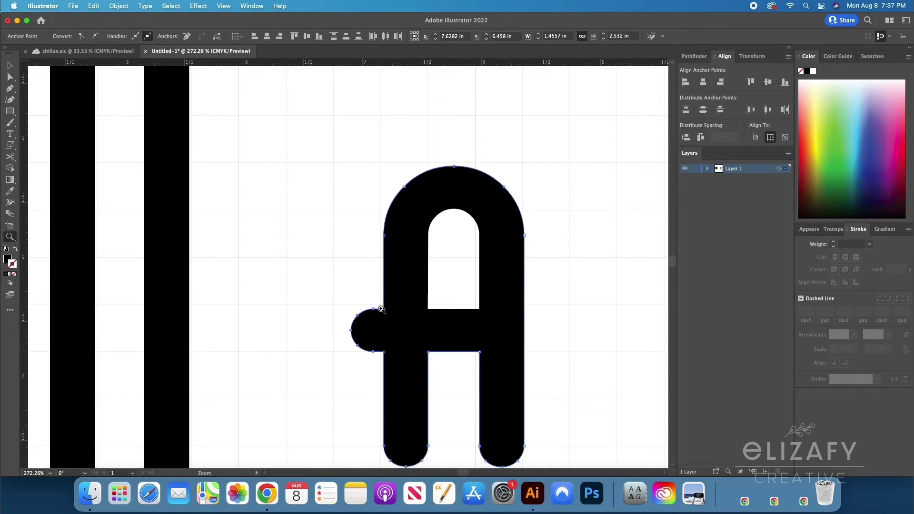
pyautogui.press('a')
pyautogui.moveTo(340, 298); pyautogui.dragTo(383, 397)
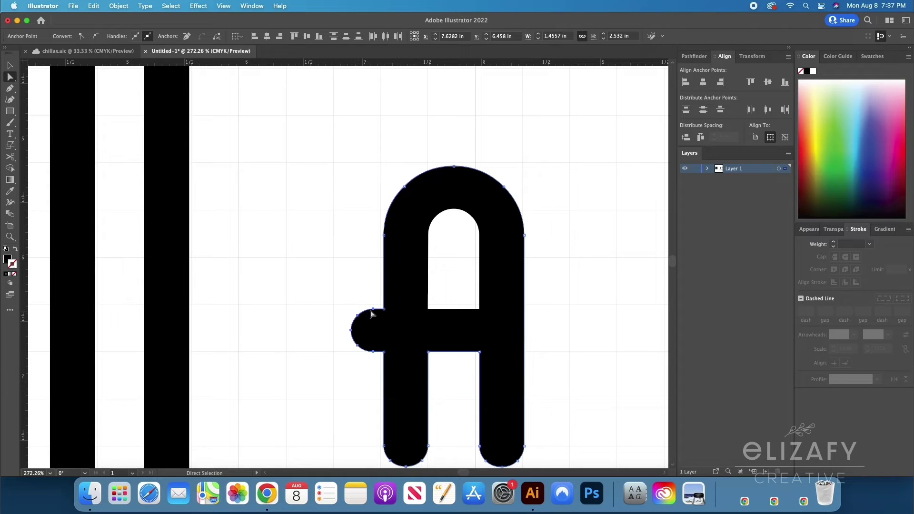
pyautogui.click(186, 37)
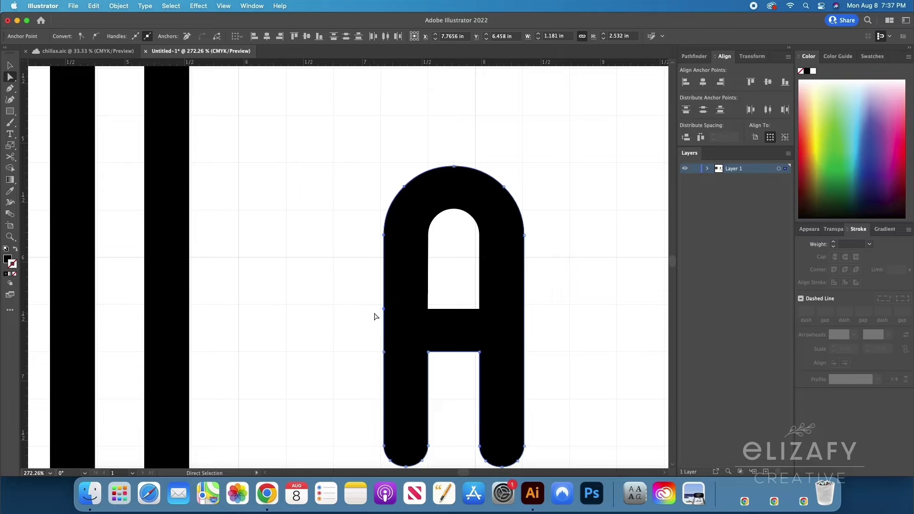
pyautogui.press('super+shift+a')
# Step: Move the A beside the second L with its top on the 4-inch grid line
pyautogui.press('z')
pyautogui.moveTo(543, 361); pyautogui.dragTo(337, 229)
pyautogui.press('v')
pyautogui.hscroll(5, 510, 366)
pyautogui.scroll(-3, 510, 367)
pyautogui.press('a')
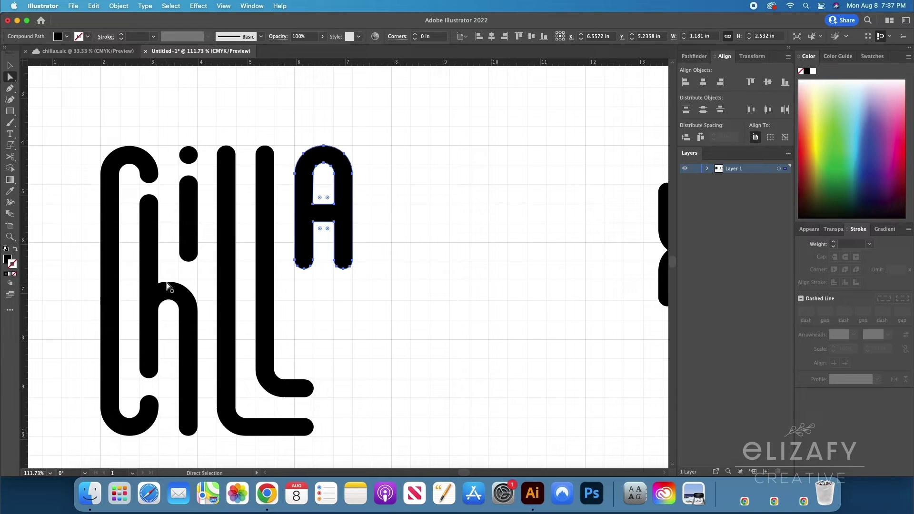
# Step: Fine-tune the vertical position of the h's arch by nudging its anchor points
pyautogui.press('z')
pyautogui.moveTo(173, 286); pyautogui.dragTo(313, 331)
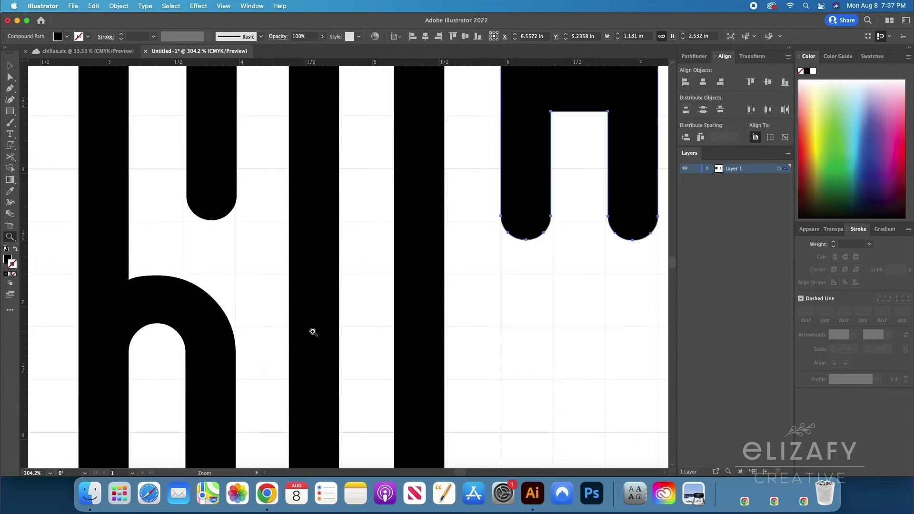
pyautogui.press('a')
pyautogui.moveTo(62, 265); pyautogui.dragTo(256, 394)
pyautogui.hotkey('shift', 'Up')
pyautogui.hotkey('shift', 'Down')
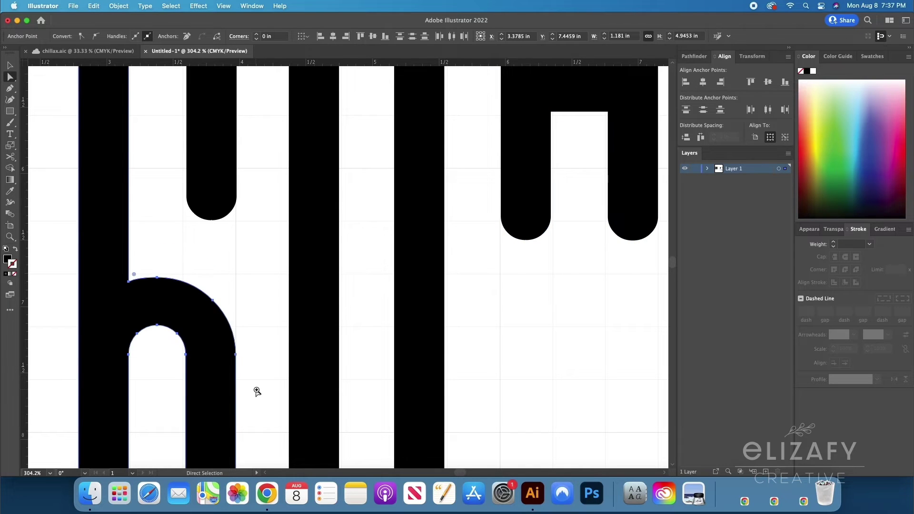
pyautogui.moveTo(479, 347); pyautogui.dragTo(349, 314)
pyautogui.moveTo(522, 351); pyautogui.dragTo(278, 306)
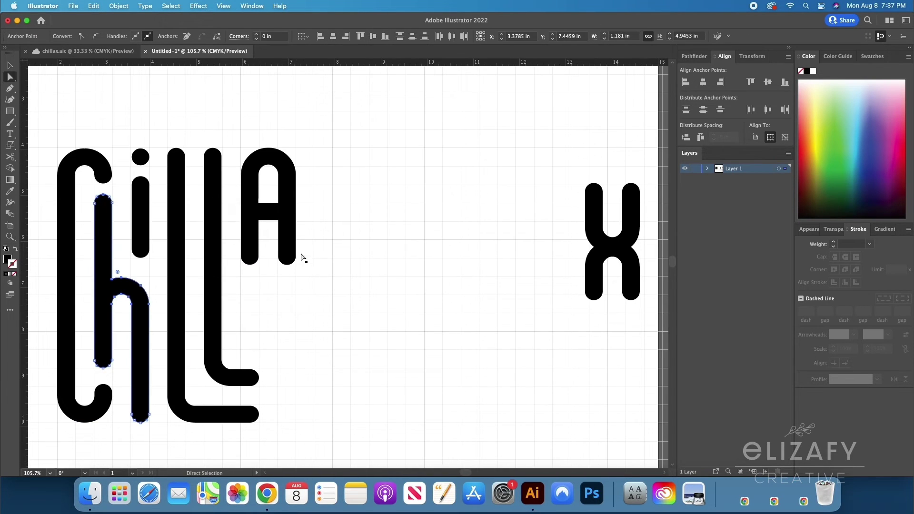
# Step: Pull the A's crossbar and leg ends down until the legs stop just above the second L's foot
pyautogui.moveTo(322, 287); pyautogui.dragTo(237, 199)
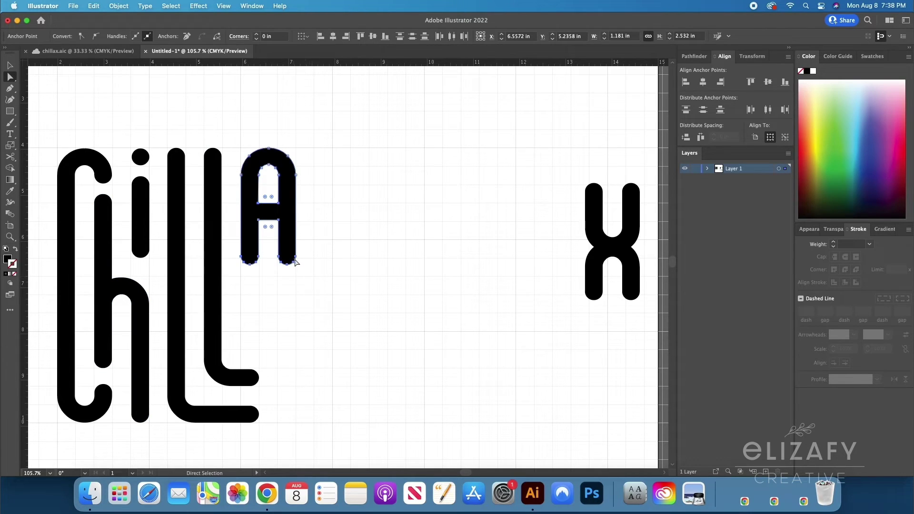
pyautogui.moveTo(295, 260); pyautogui.dragTo(238, 317)
pyautogui.press('Up')
pyautogui.press('Up')
pyautogui.press('Up')
pyautogui.press('Up')
pyautogui.click(288, 360)
# Step: Extend only the A's right leg to the 10-inch grid line, making the letter about 5.95 in tall
pyautogui.moveTo(321, 370); pyautogui.dragTo(273, 316)
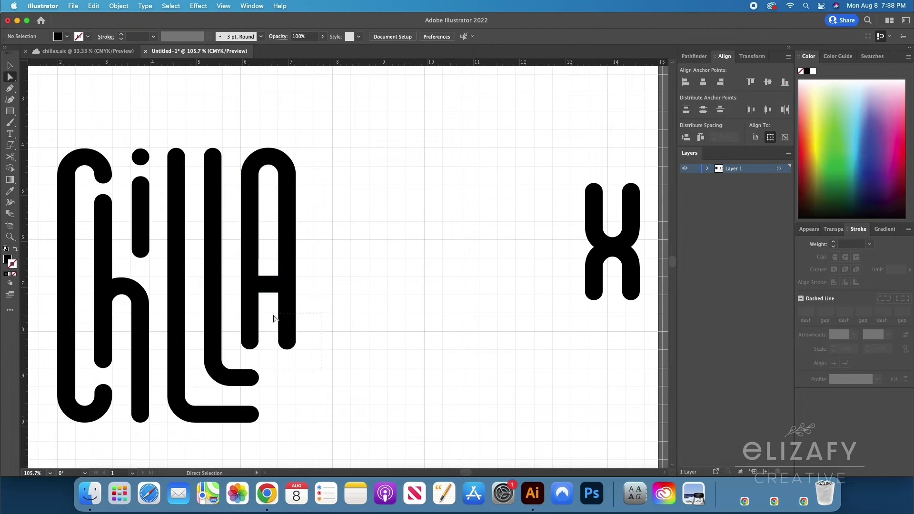
pyautogui.moveTo(296, 343); pyautogui.dragTo(296, 412)
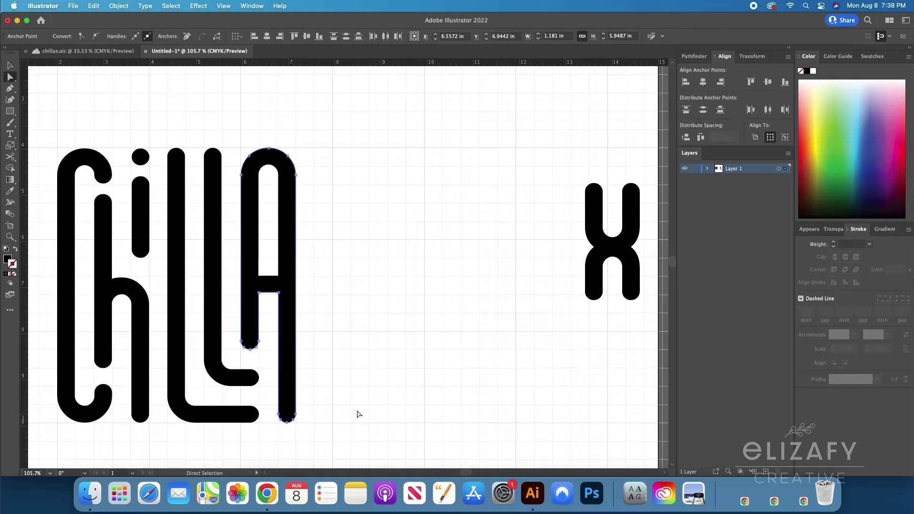
pyautogui.click(452, 329)
# Step: Place the X beside the A at the 4-inch grid line and pull its crossing and lower legs down to about 4.38 in tall
pyautogui.moveTo(603, 246); pyautogui.dragTo(345, 210)
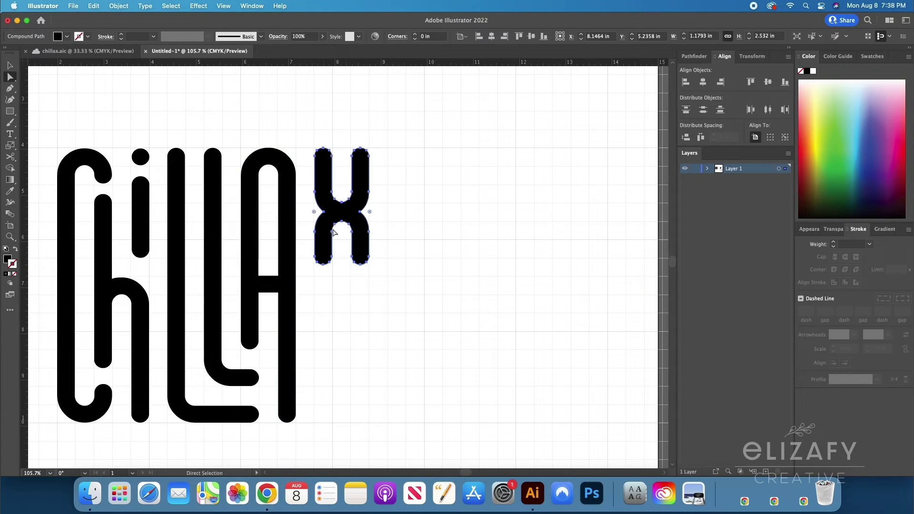
pyautogui.click(430, 209)
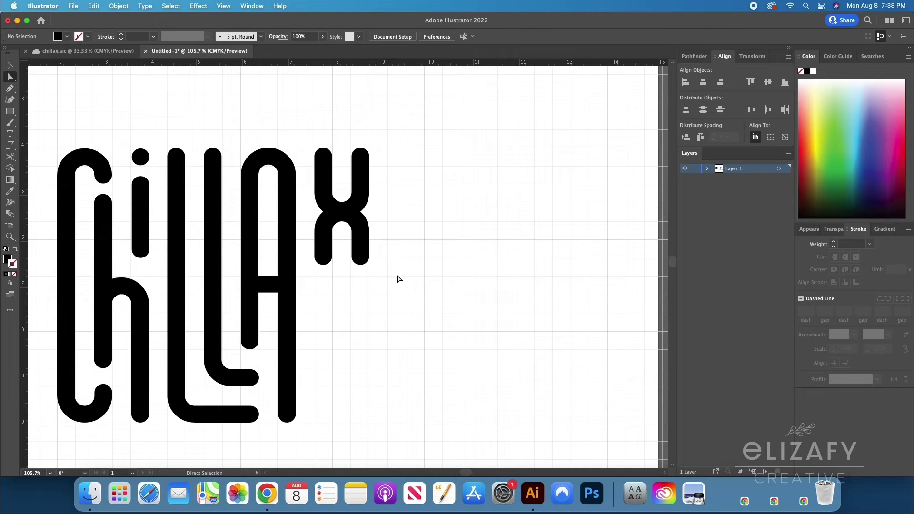
pyautogui.moveTo(397, 276); pyautogui.dragTo(310, 187)
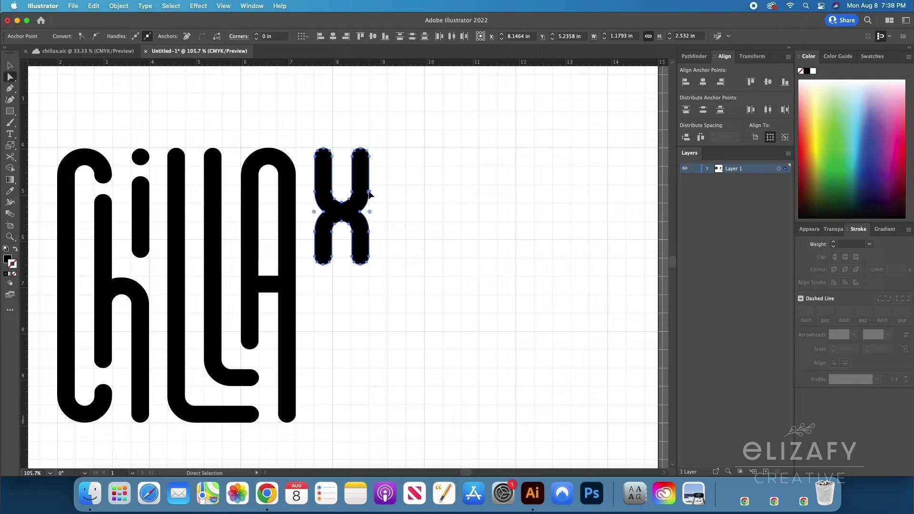
pyautogui.moveTo(369, 194); pyautogui.dragTo(360, 273)
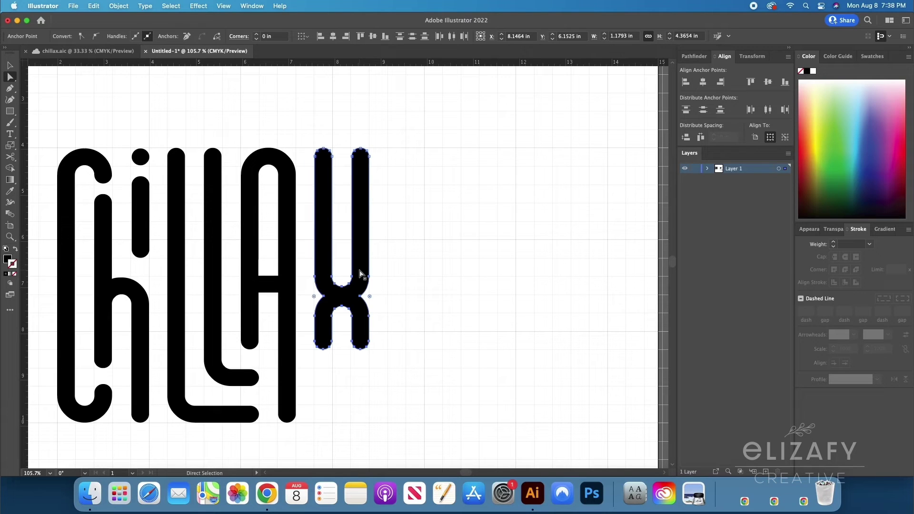
pyautogui.press('Down')
# Step: Nudge the X's crossing and lower legs up to line up with the A's crossbar, leaving the letter about 3.96 in tall
pyautogui.press('z')
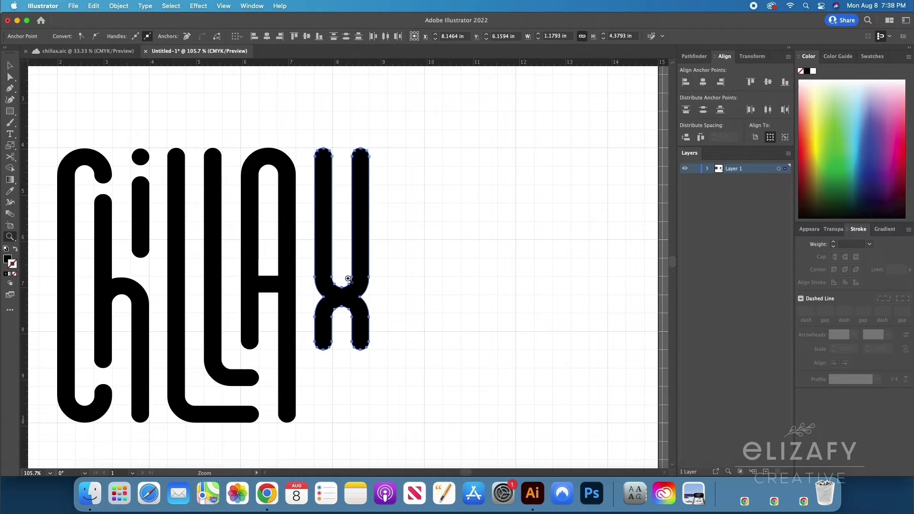
pyautogui.moveTo(346, 279); pyautogui.dragTo(489, 357)
pyautogui.hotkey('shift', 'Up')
pyautogui.hotkey('shift', 'Up')
pyautogui.hotkey('shift', 'Up')
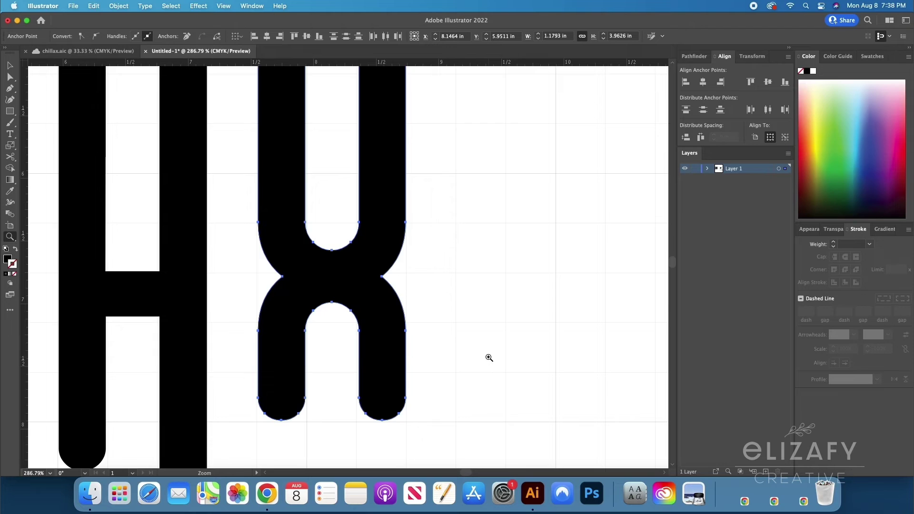
pyautogui.hotkey('shift', 'Down')
pyautogui.hotkey('shift', 'Down')
pyautogui.hotkey('shift', 'Down')
pyautogui.hotkey('shift', 'Up')
pyautogui.hotkey('shift', 'Up')
pyautogui.hotkey('shift', 'Up')
pyautogui.moveTo(506, 377); pyautogui.dragTo(368, 238)
# Step: Extend the X's two lower legs down to the 10-inch grid line, making the letter about 5.95 in tall
pyautogui.press('a')
pyautogui.moveTo(449, 335); pyautogui.dragTo(343, 287)
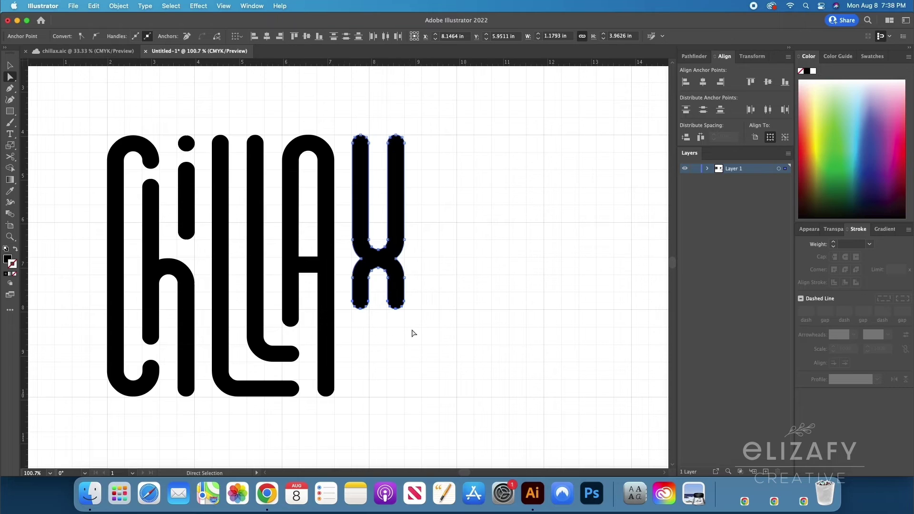
pyautogui.moveTo(404, 300); pyautogui.dragTo(399, 396)
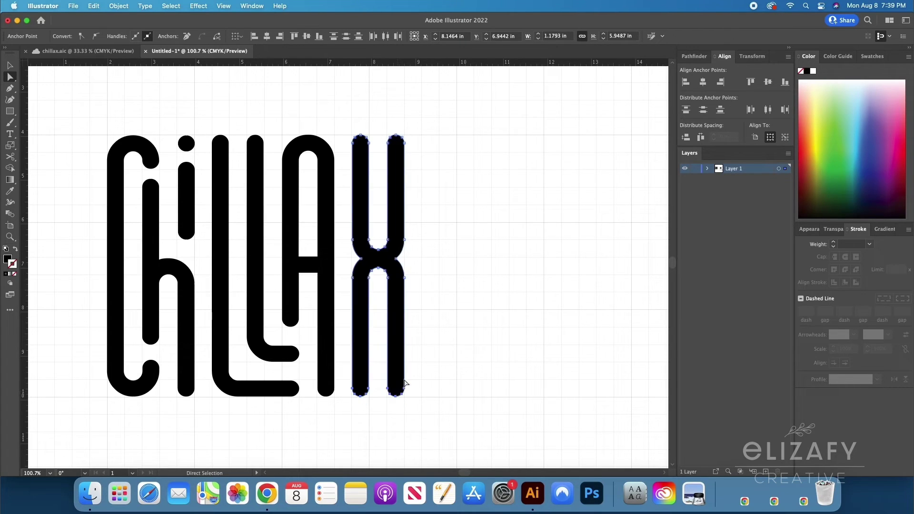
pyautogui.click(433, 351)
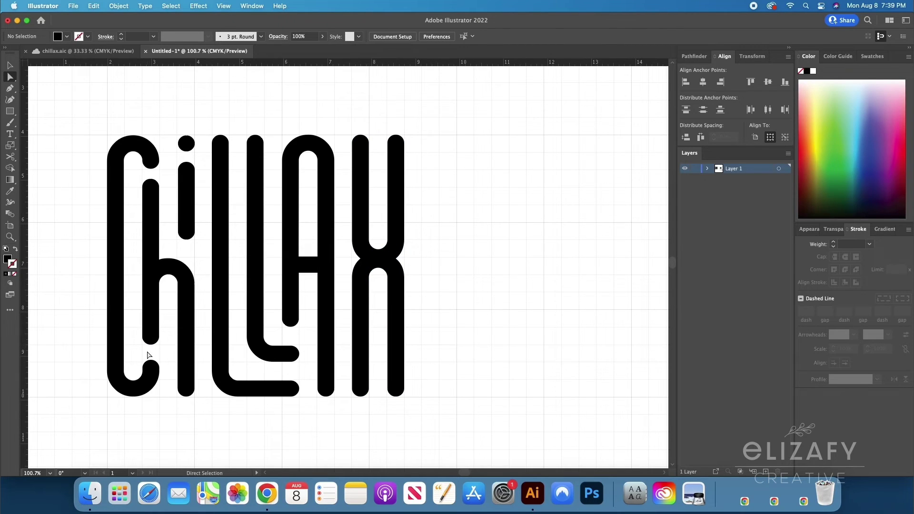
# Step: Turn off Snap to Grid and lower only the X's crossing slightly so it sits level with the A's crossbar
pyautogui.click(223, 6)
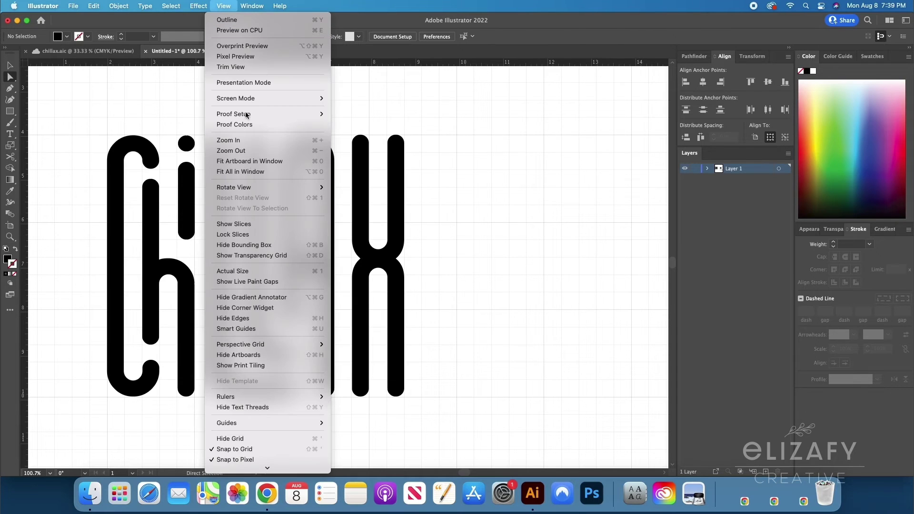
pyautogui.click(233, 447)
pyautogui.moveTo(429, 287); pyautogui.dragTo(344, 229)
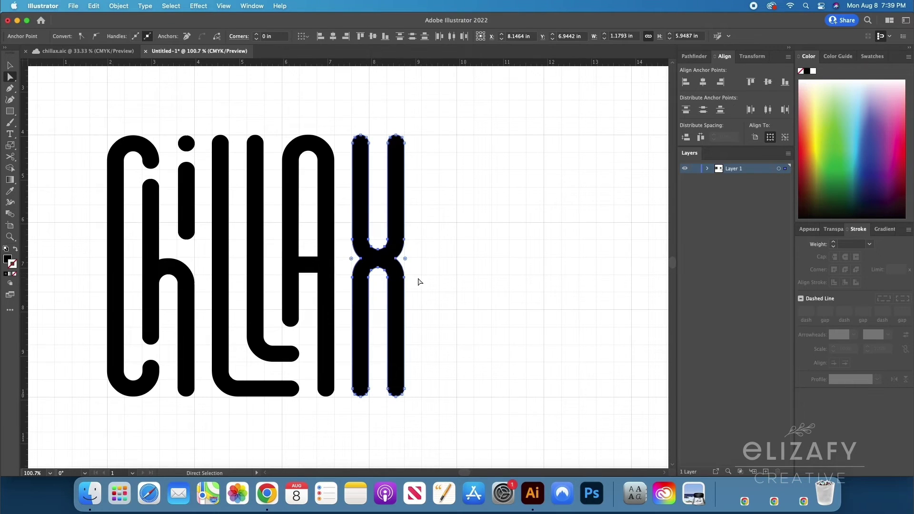
pyautogui.scroll(3, 404, 267)
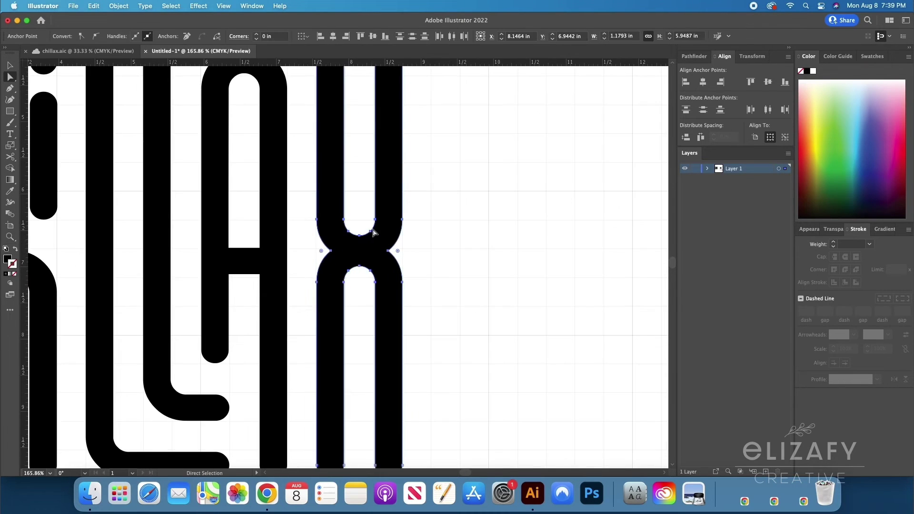
pyautogui.moveTo(375, 222); pyautogui.dragTo(376, 234)
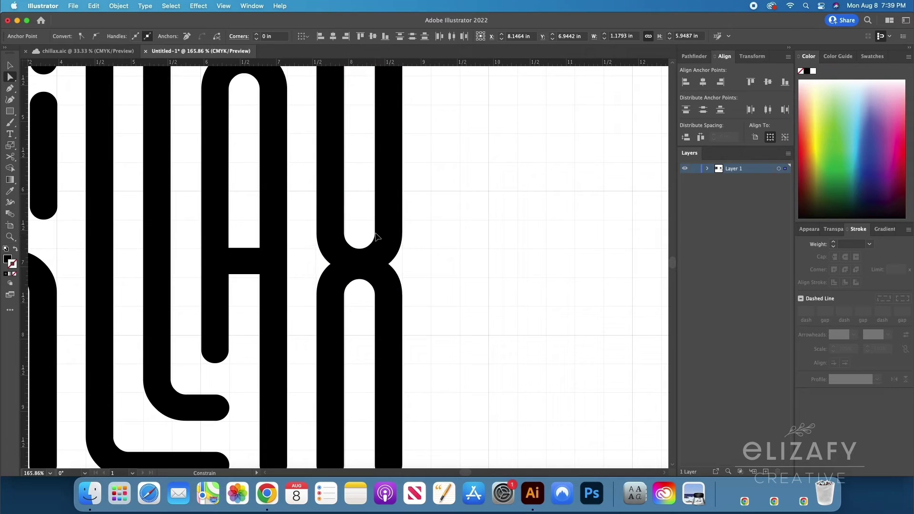
# Step: Nudge both Ls slightly to the right to even out the spacing beside the neighbouring letters
pyautogui.moveTo(214, 220); pyautogui.dragTo(299, 239)
pyautogui.click(245, 202)
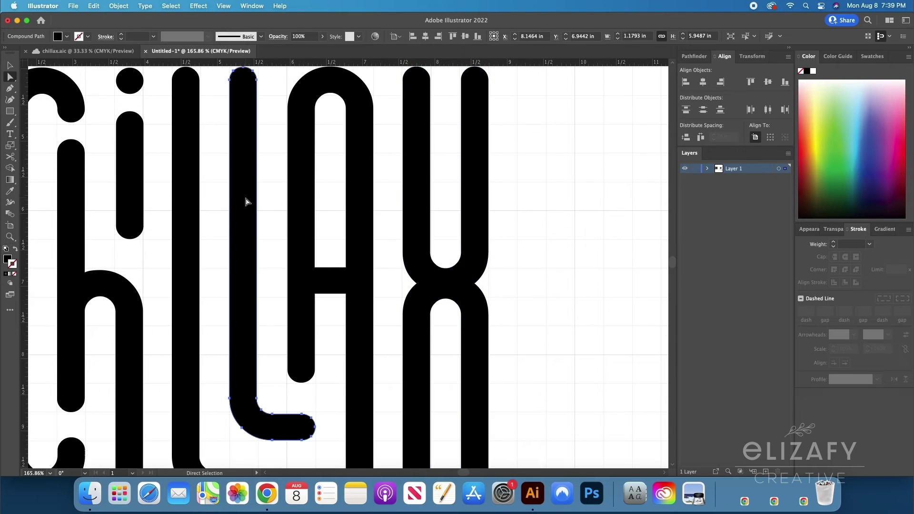
pyautogui.press('Right')
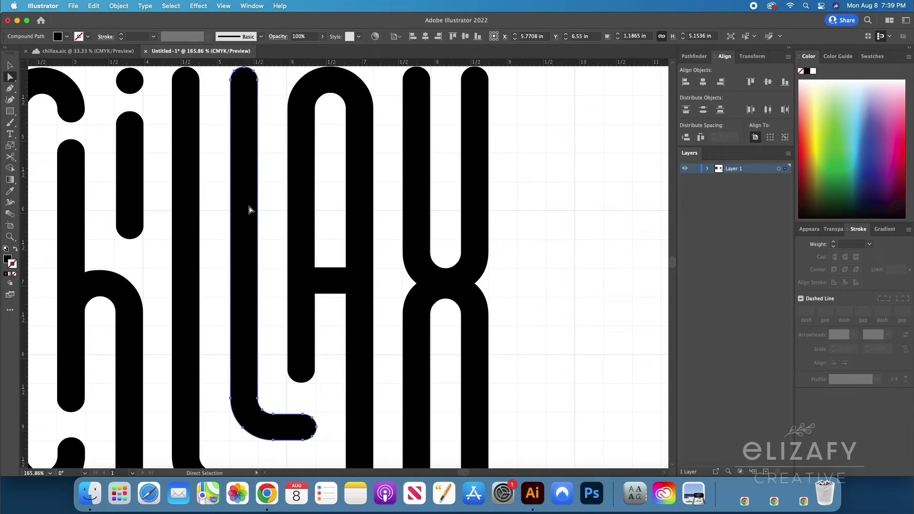
pyautogui.click(193, 213)
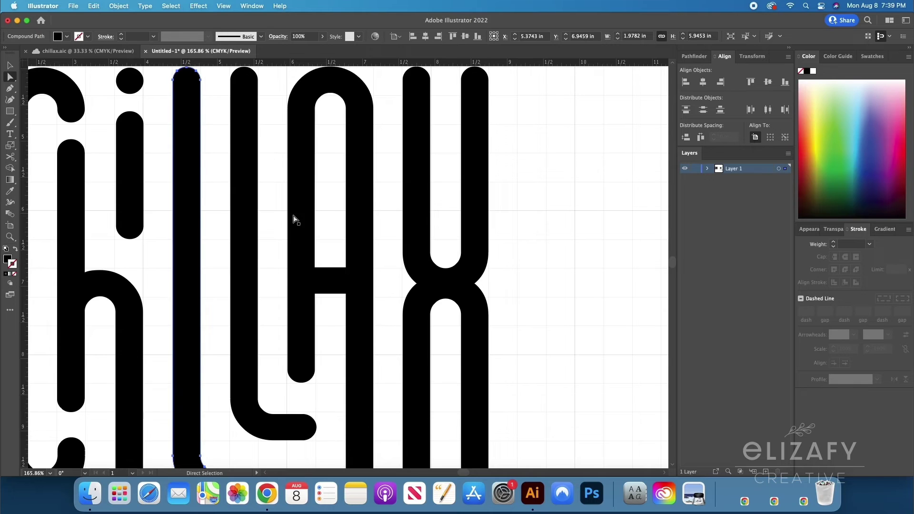
pyautogui.click(369, 263)
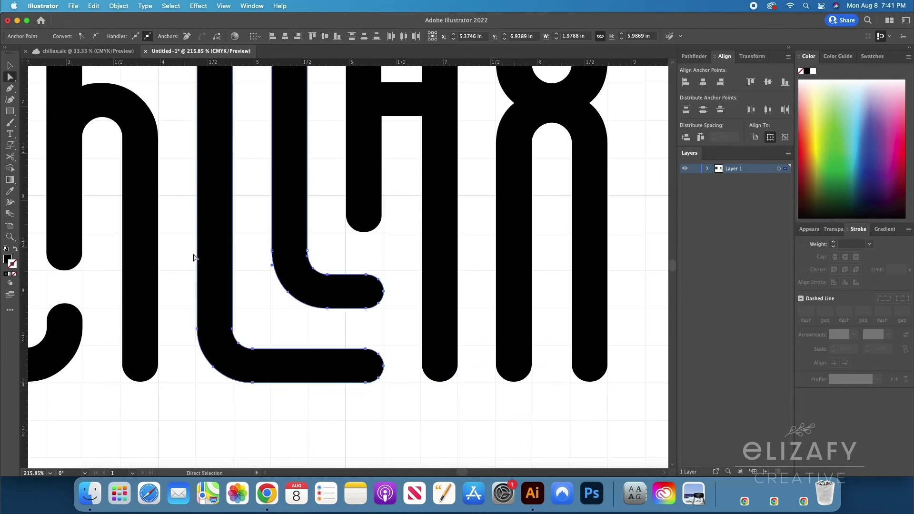
# Step: Check the remaining letter spacing across the word and hide the grid
pyautogui.click(193, 258)
pyautogui.hscroll(-5, 212, 305)
pyautogui.scroll(9, 228, 350)
pyautogui.click(282, 266)
pyautogui.click(61, 241)
pyautogui.click(143, 274)
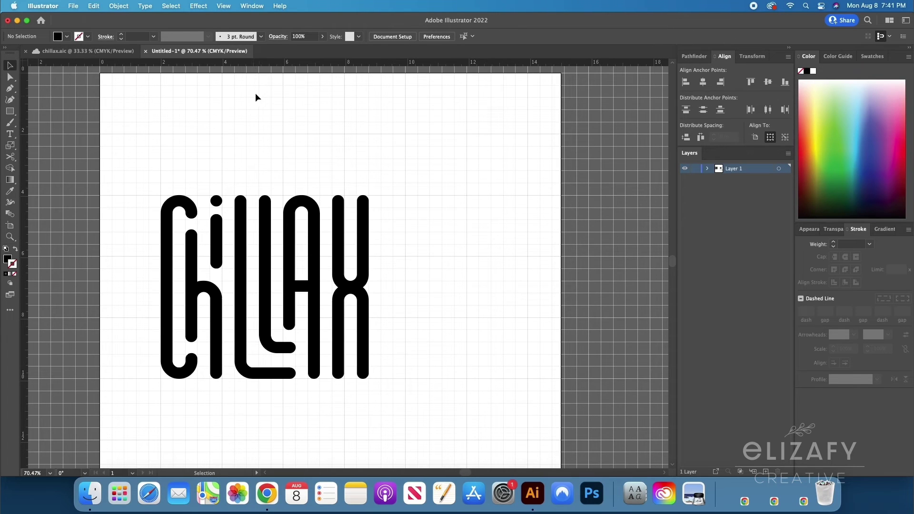
pyautogui.click(223, 5)
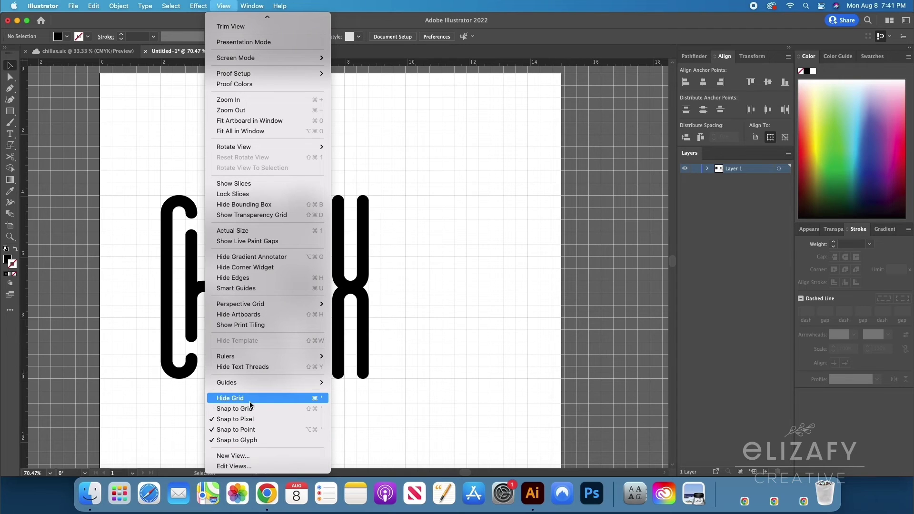
pyautogui.click(250, 401)
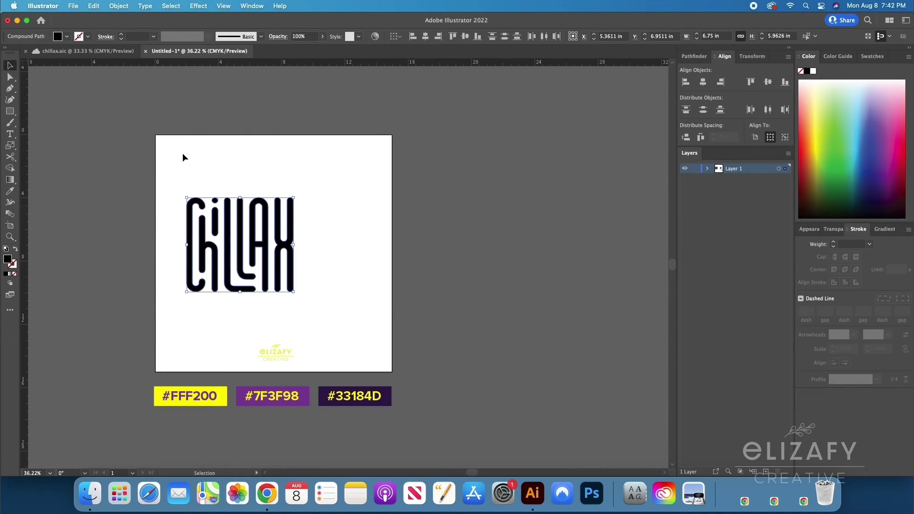
# Step: Combine all the CHILLAX letters into a single compound path
pyautogui.click(118, 5)
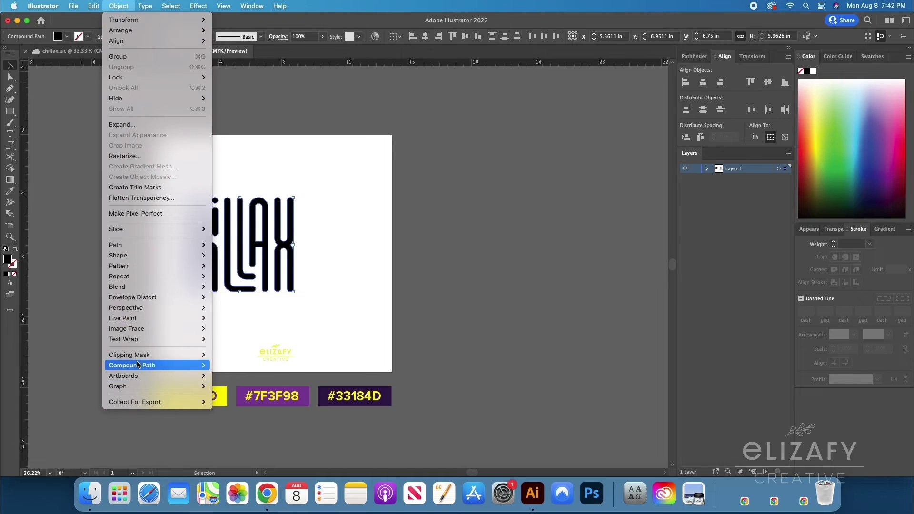
pyautogui.moveTo(147, 368)
pyautogui.click(236, 367)
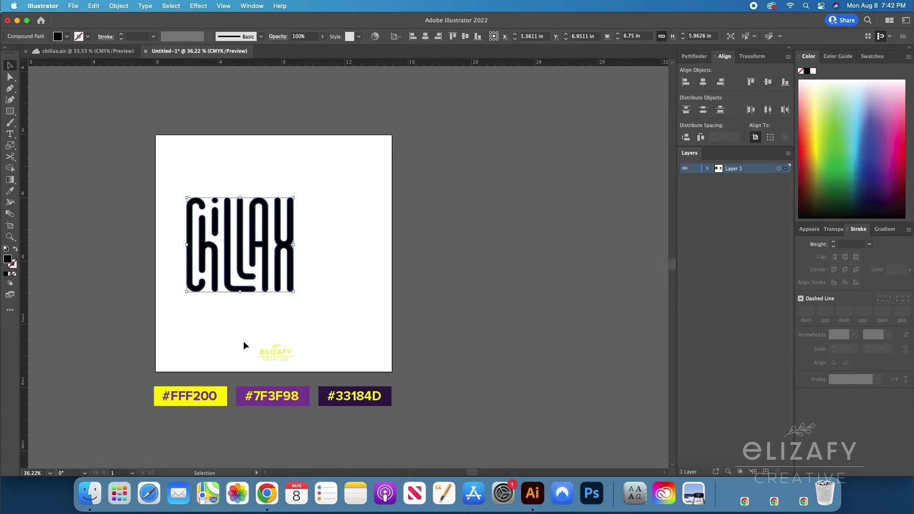
# Step: Enlarge the lettering to about 12.17 by 10.75 in and center it horizontally on the artboard above the logo
pyautogui.moveTo(297, 295)
pyautogui.mouseDown()
pyautogui.moveTo(358, 348)
pyautogui.moveTo(308, 287)
pyautogui.mouseUp()
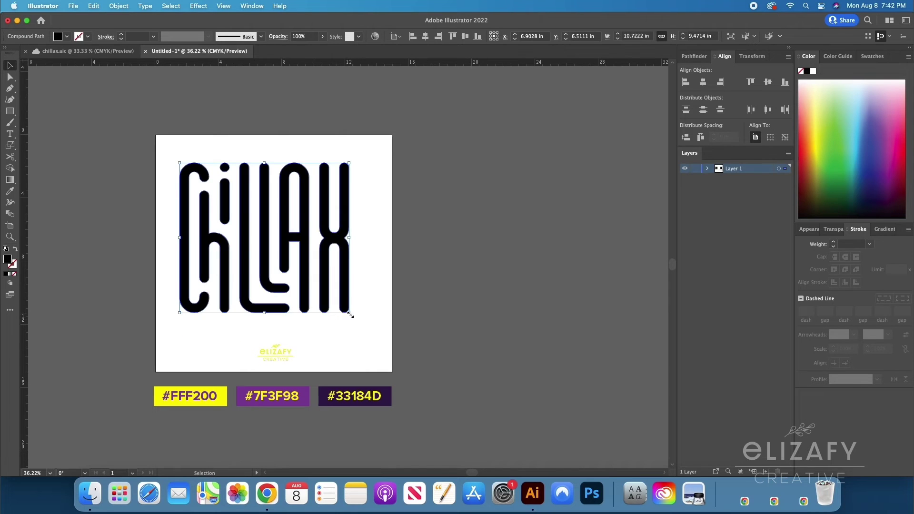
pyautogui.moveTo(351, 313); pyautogui.dragTo(374, 339)
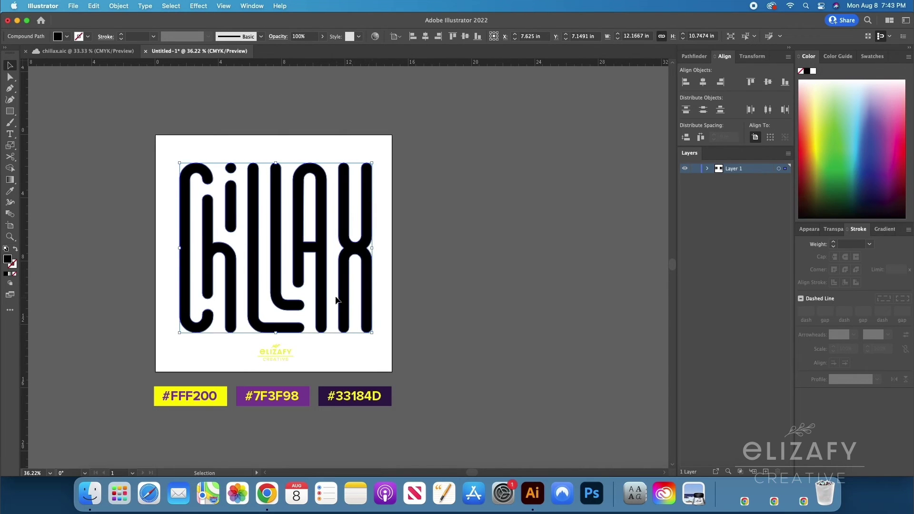
pyautogui.moveTo(325, 286); pyautogui.dragTo(320, 287)
# Step: Fill the lettering with the purple #7F3F98 sampled from its color swatch
pyautogui.press('i')
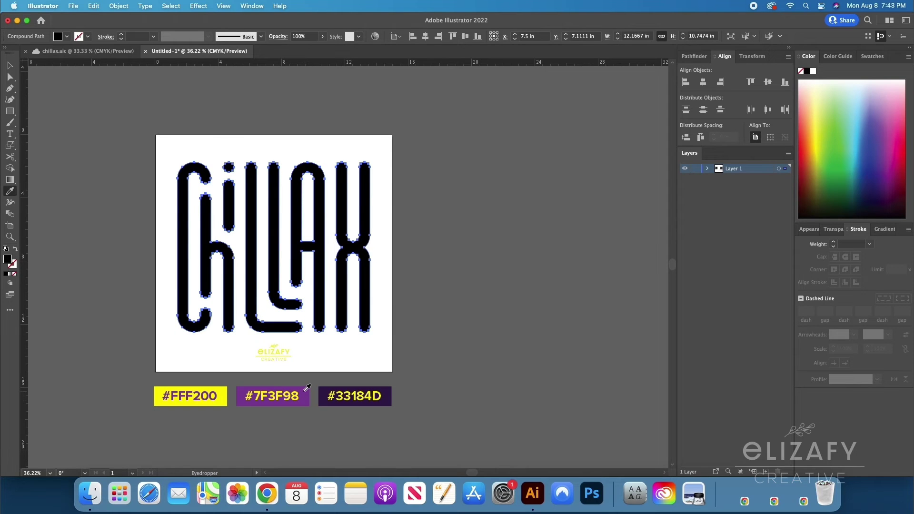
pyautogui.click(305, 389)
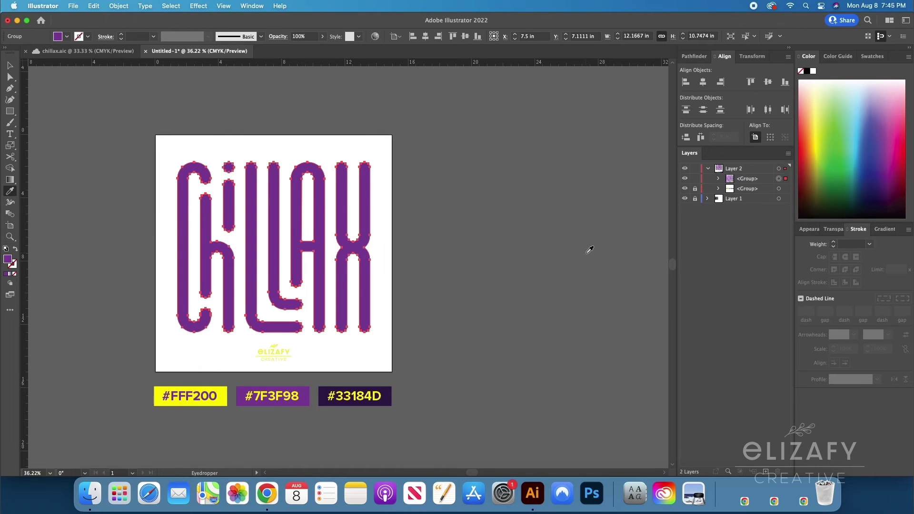
pyautogui.press('v')
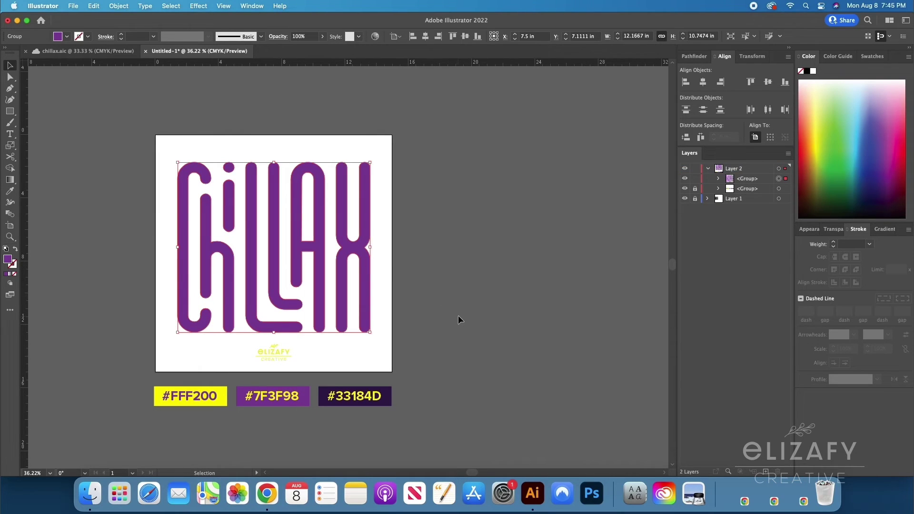
# Step: Copy the purple lettering and paste the duplicate directly in front of it
pyautogui.press('a')
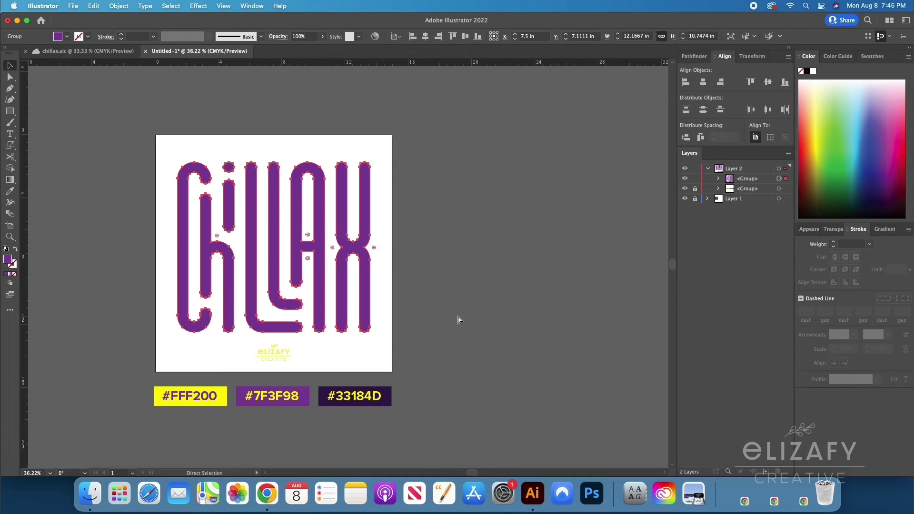
pyautogui.press('v')
pyautogui.press('super+c')
pyautogui.press('super+f')
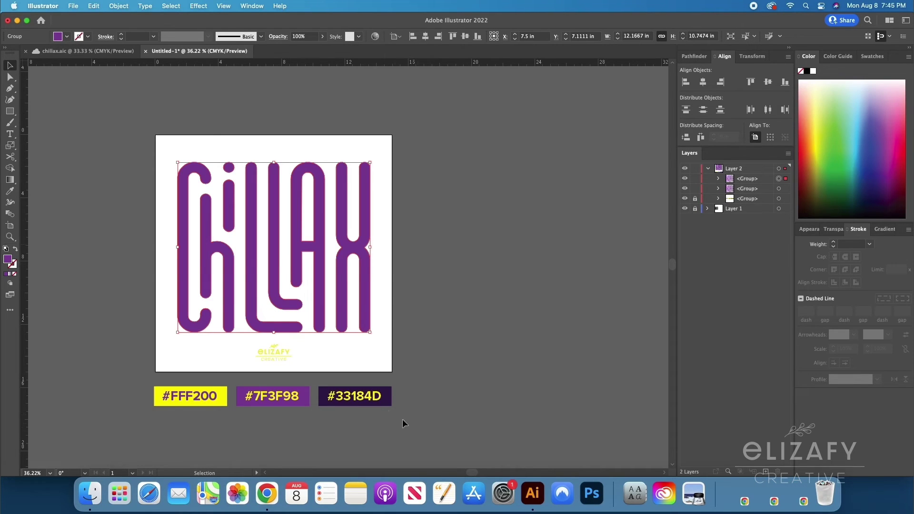
# Step: Recolor the front lettering copy with the #33184D swatch and offset it about 0.51 in left and 0.39 in up
pyautogui.press('i')
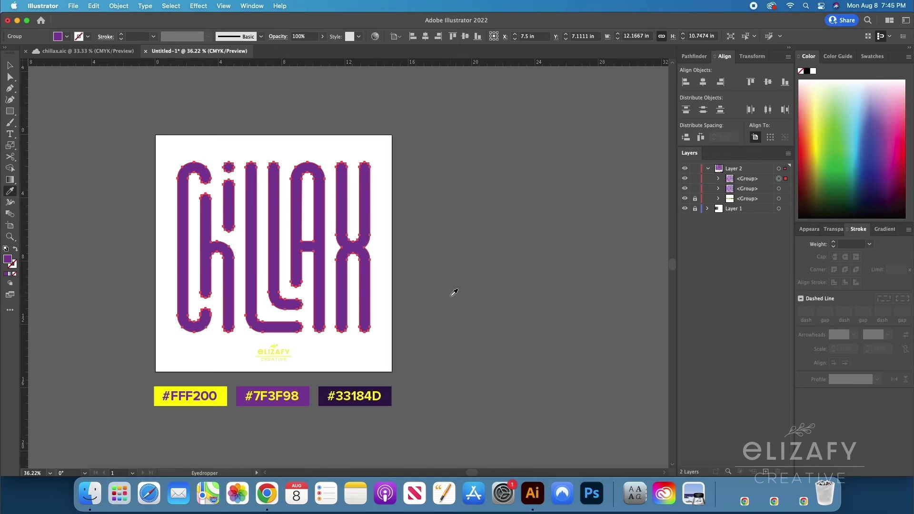
pyautogui.click(389, 389)
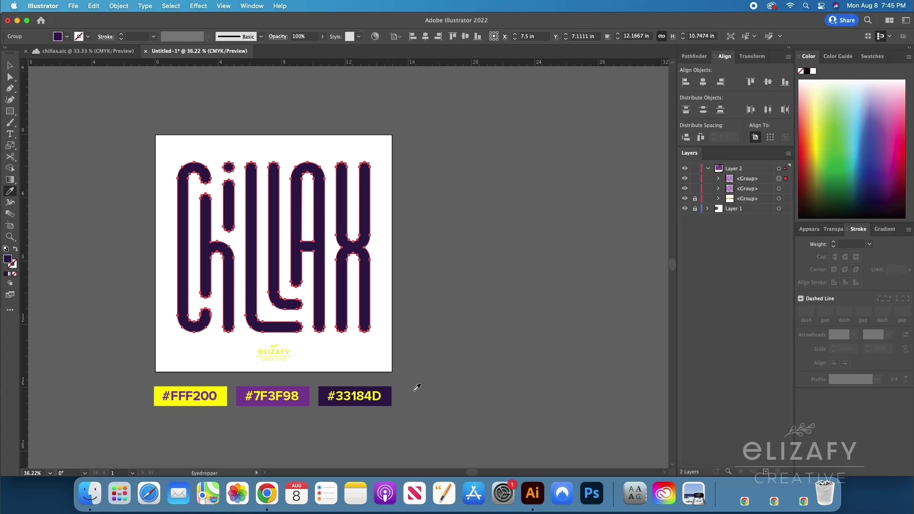
pyautogui.press('v')
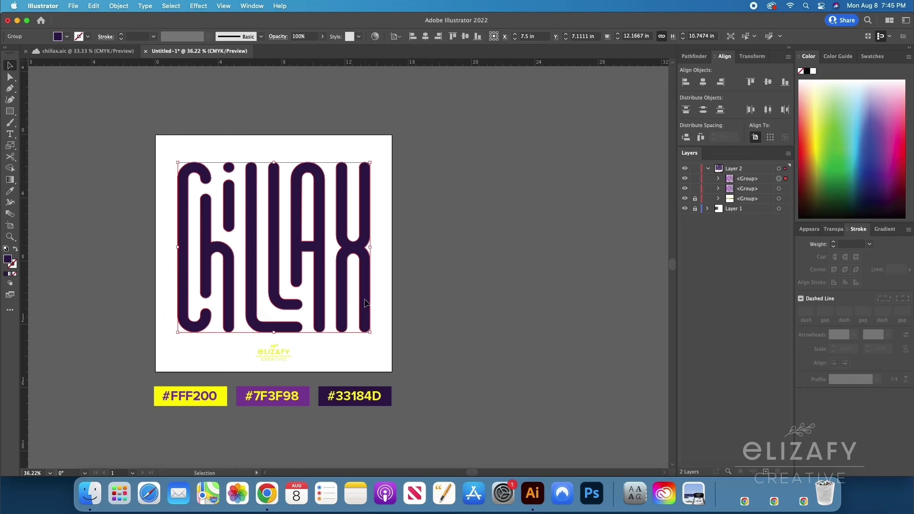
pyautogui.moveTo(365, 303); pyautogui.dragTo(357, 293)
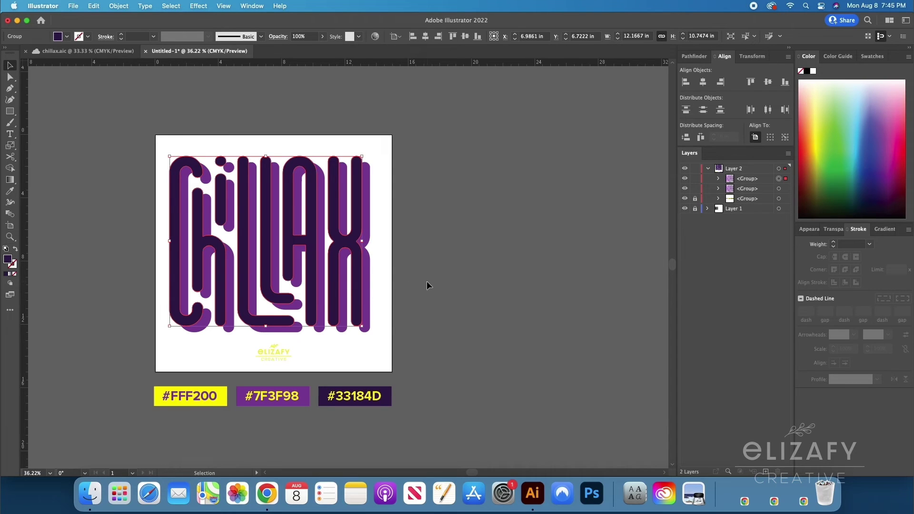
# Step: Select both the purple and dark lettering and make a blend between them
pyautogui.keyDown('shift'); pyautogui.click(268, 230); pyautogui.keyUp('shift')
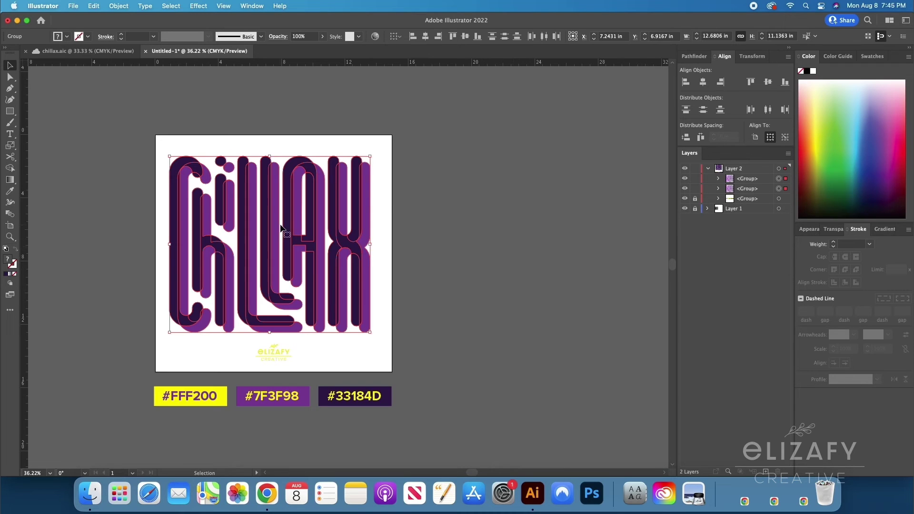
pyautogui.click(118, 6)
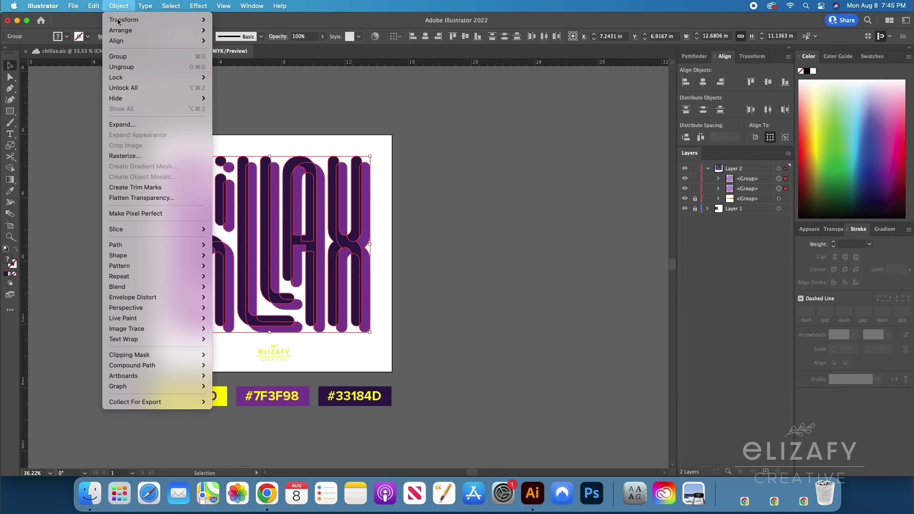
pyautogui.moveTo(130, 286)
pyautogui.click(249, 289)
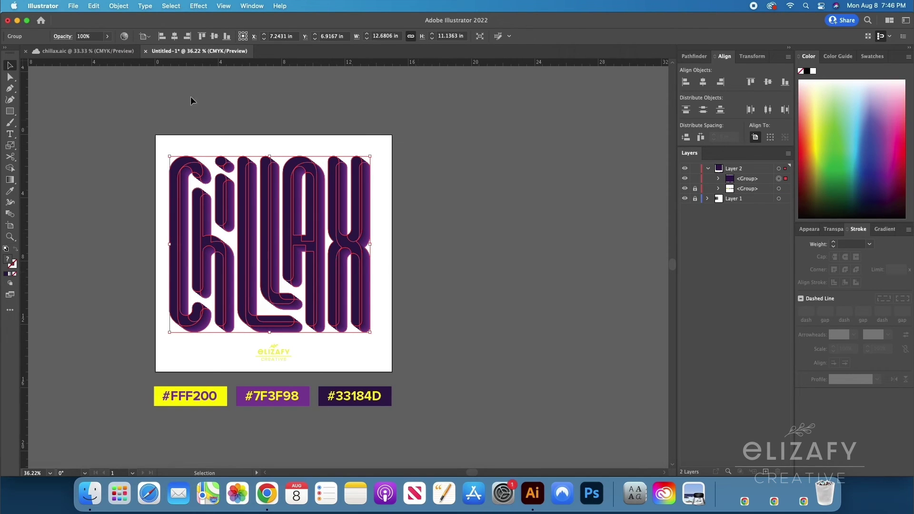
# Step: Set the blend's spacing to Specified Steps with 99 steps
pyautogui.click(119, 6)
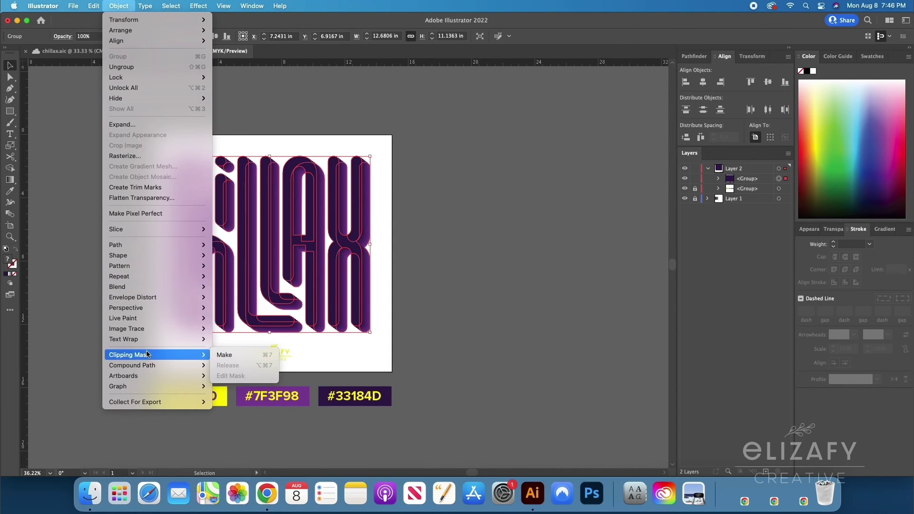
pyautogui.moveTo(136, 287)
pyautogui.click(256, 315)
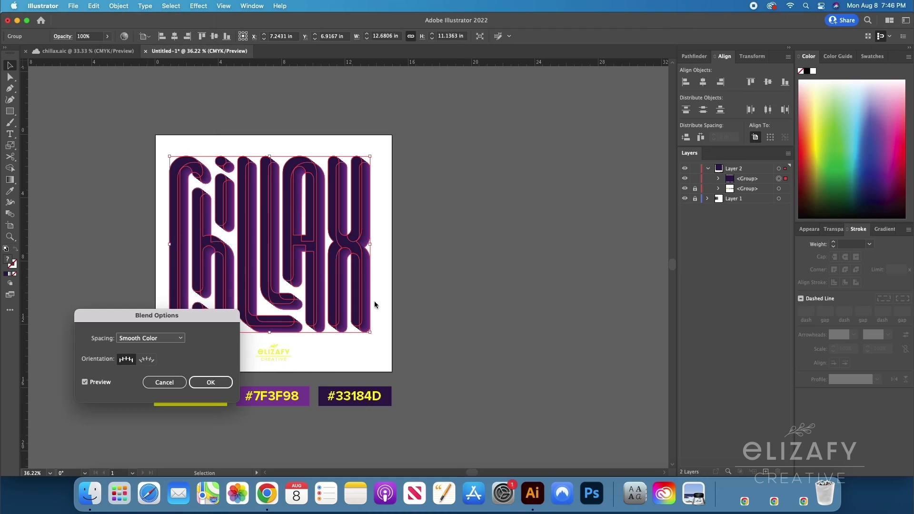
pyautogui.click(150, 339)
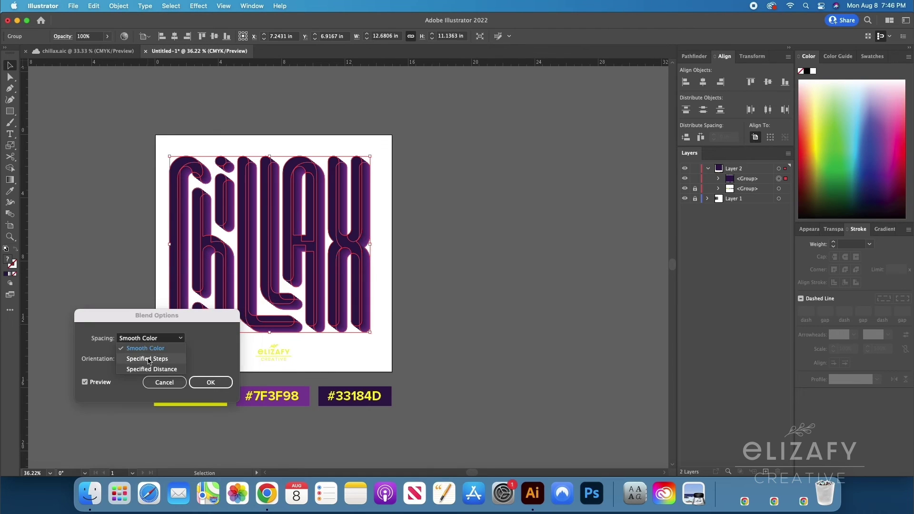
pyautogui.click(147, 359)
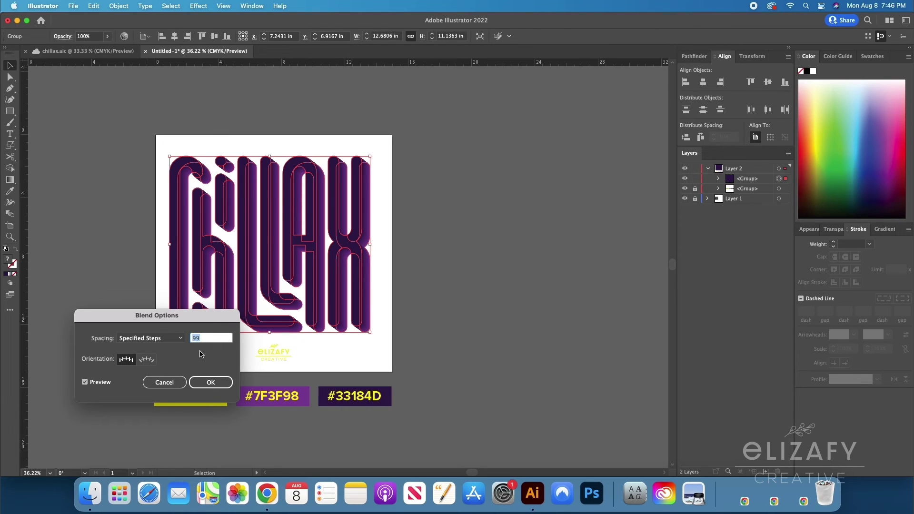
pyautogui.click(203, 384)
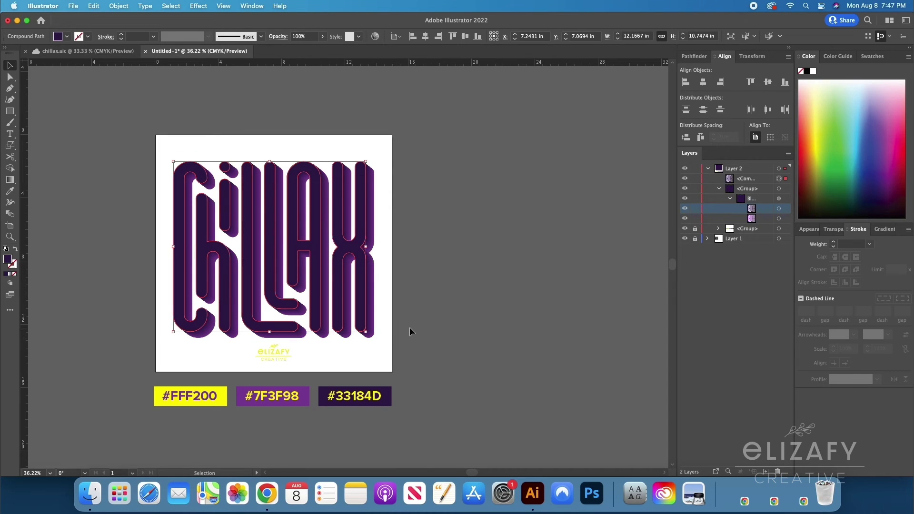
# Step: Fill the separate front lettering copy with the yellow #FFF200 from its swatch and deselect it
pyautogui.press('i')
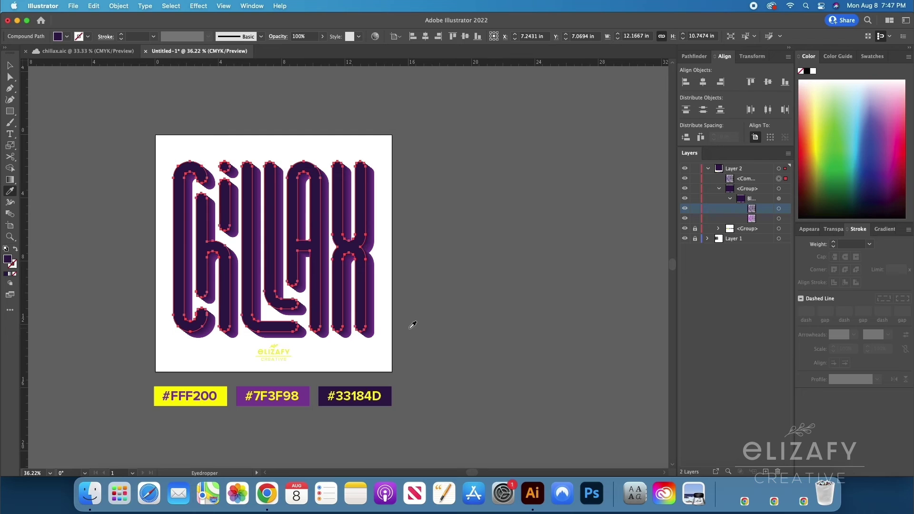
pyautogui.click(225, 393)
pyautogui.press('v')
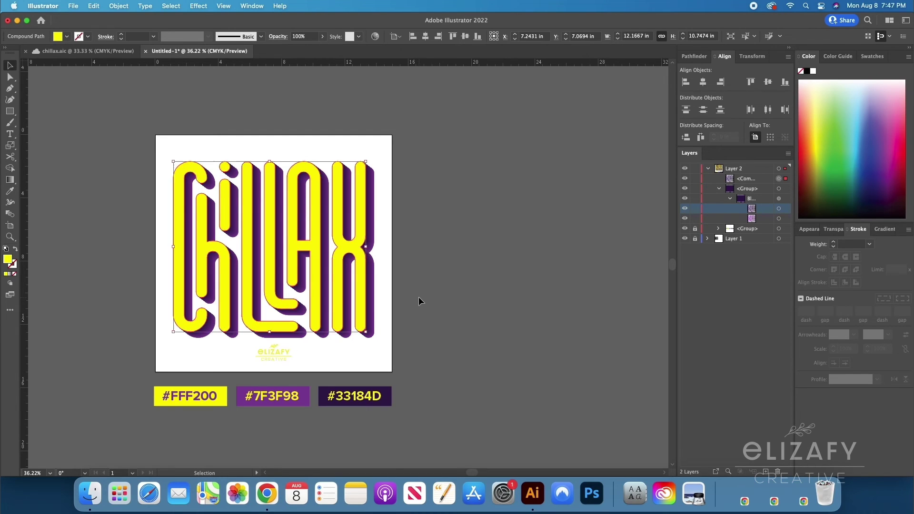
pyautogui.click(420, 296)
# Step: Create a 15 by 15 in rectangle with the Rectangle tool for the poster background
pyautogui.press('m')
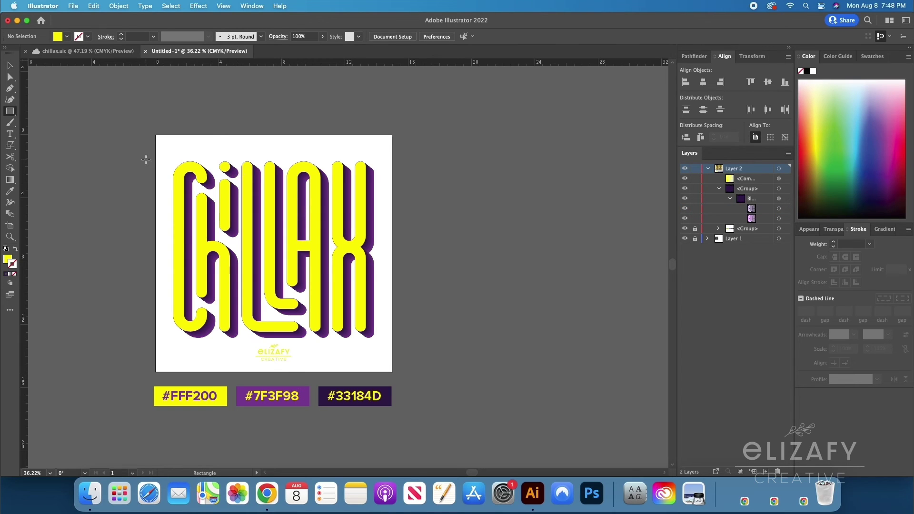
pyautogui.click(110, 146)
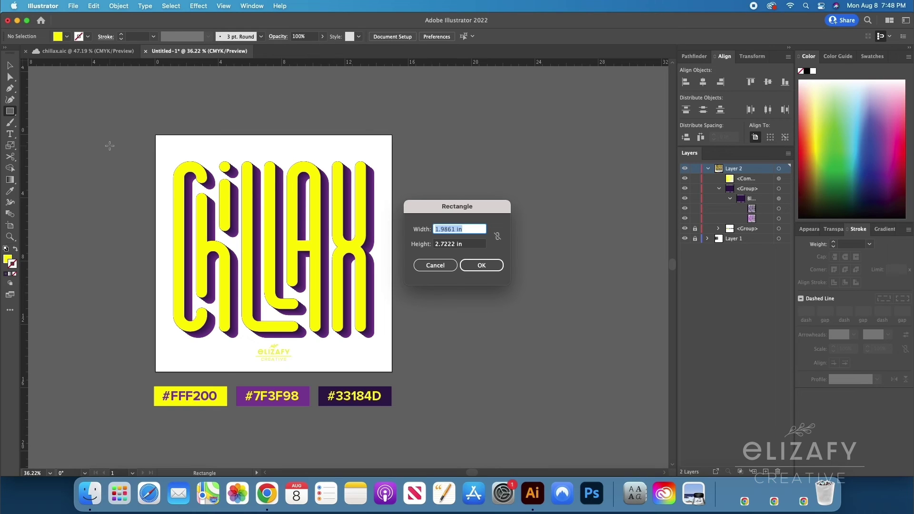
pyautogui.write('15')
pyautogui.press('Tab')
pyautogui.write('15')
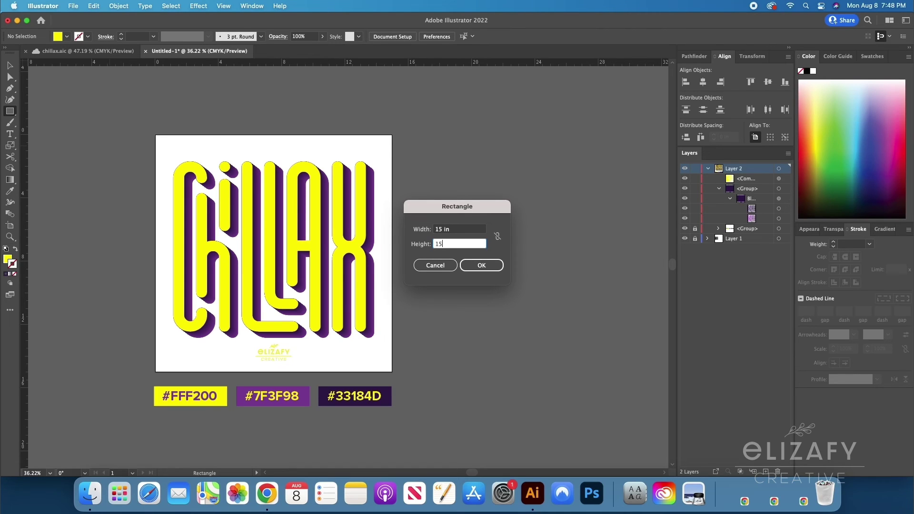
pyautogui.press('Return')
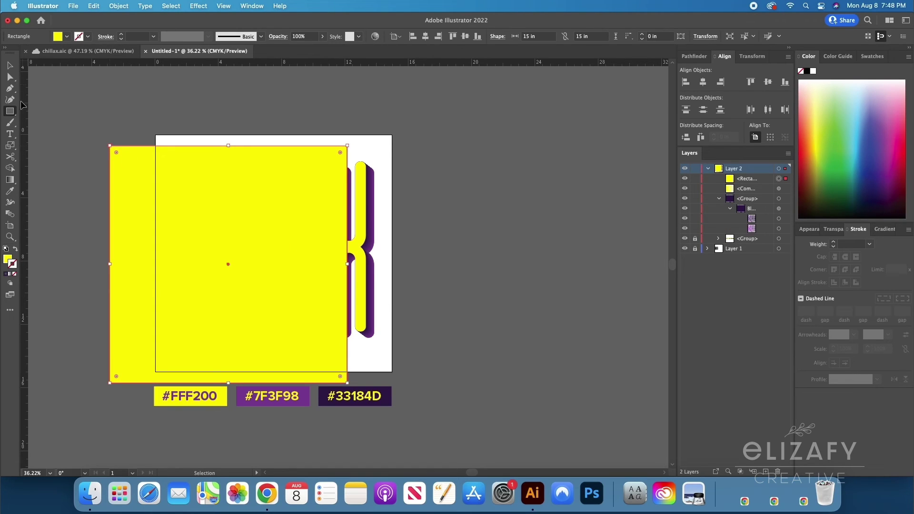
pyautogui.press('v')
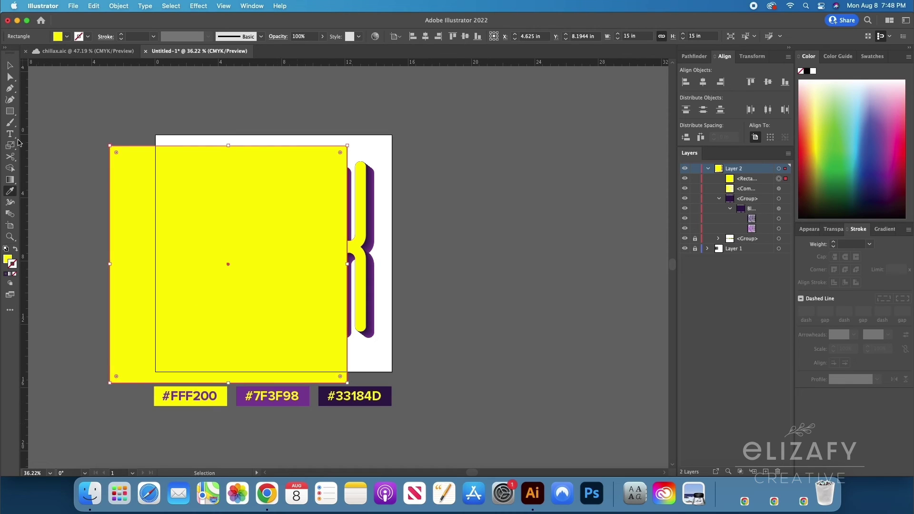
# Step: Fill the background rectangle with the purple #7F3F98 sampled from its swatch
pyautogui.click(9, 191)
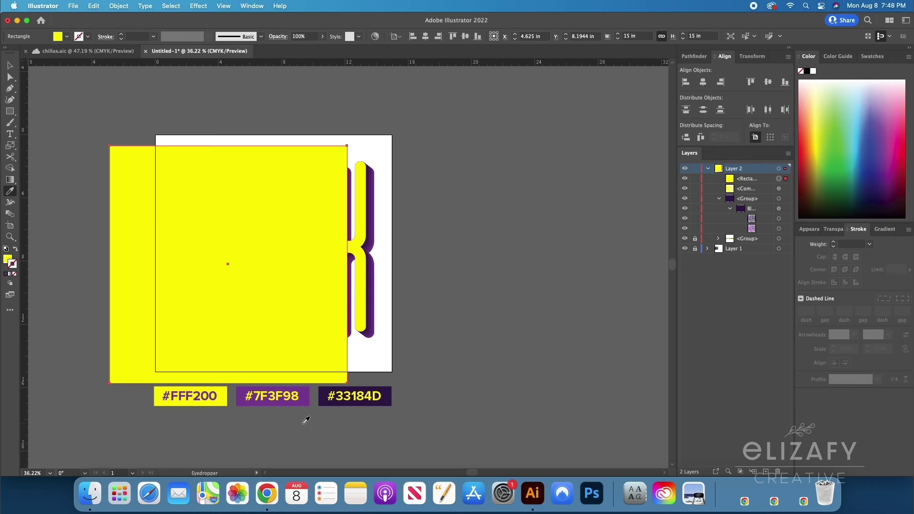
pyautogui.click(309, 393)
pyautogui.press('v')
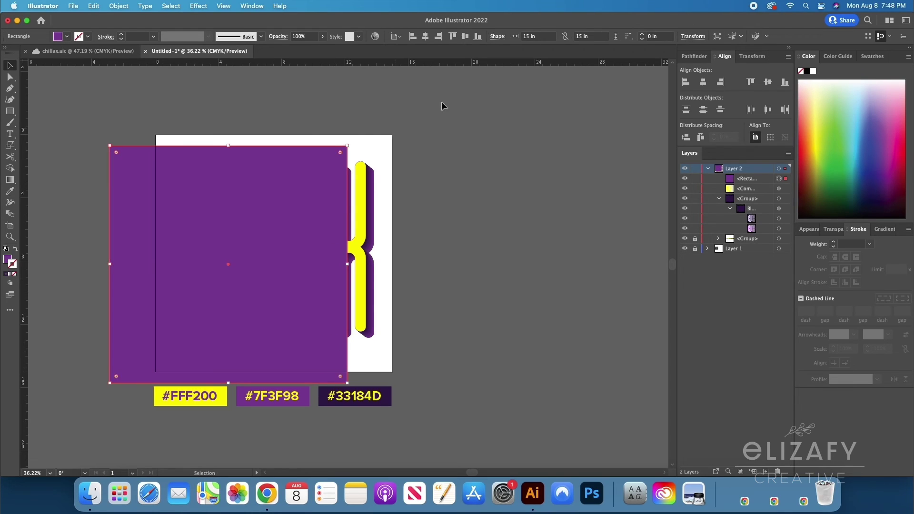
# Step: Center the purple rectangle horizontally and vertically on the artboard and send it to the back behind the lettering
pyautogui.click(425, 36)
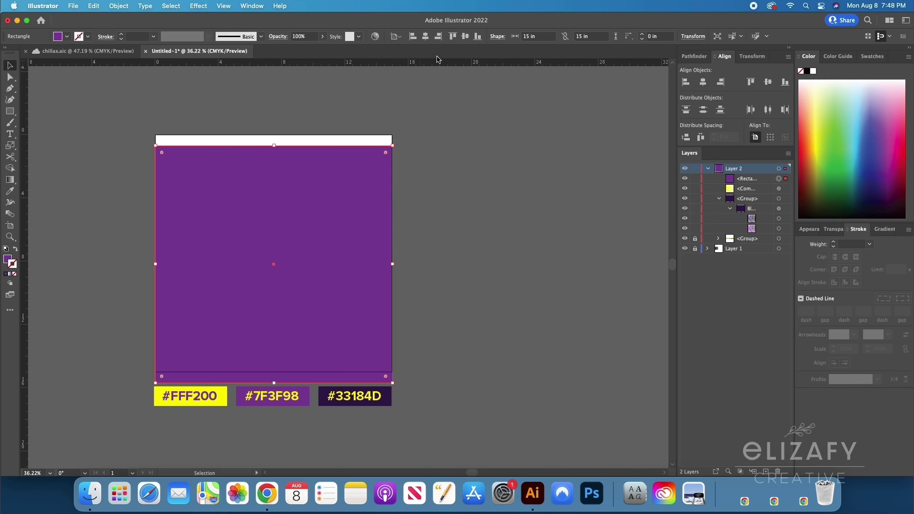
pyautogui.click(465, 40)
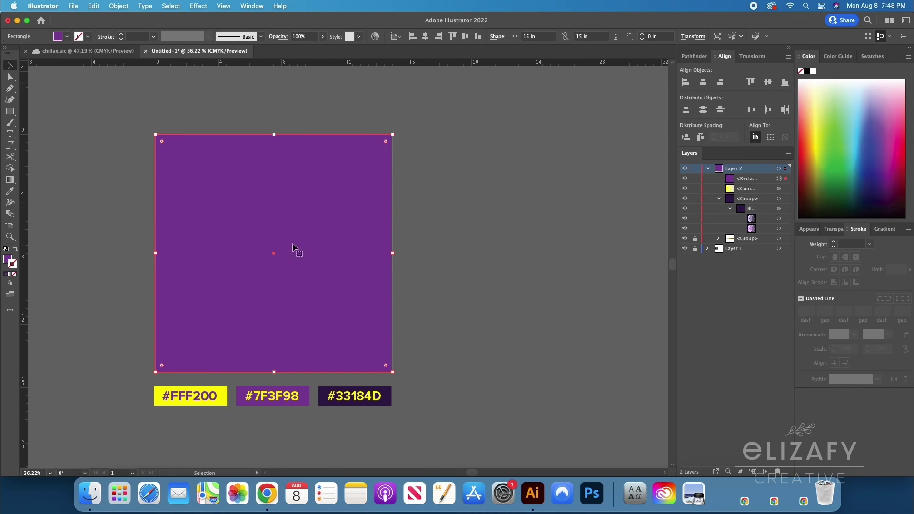
pyautogui.rightClick(275, 214)
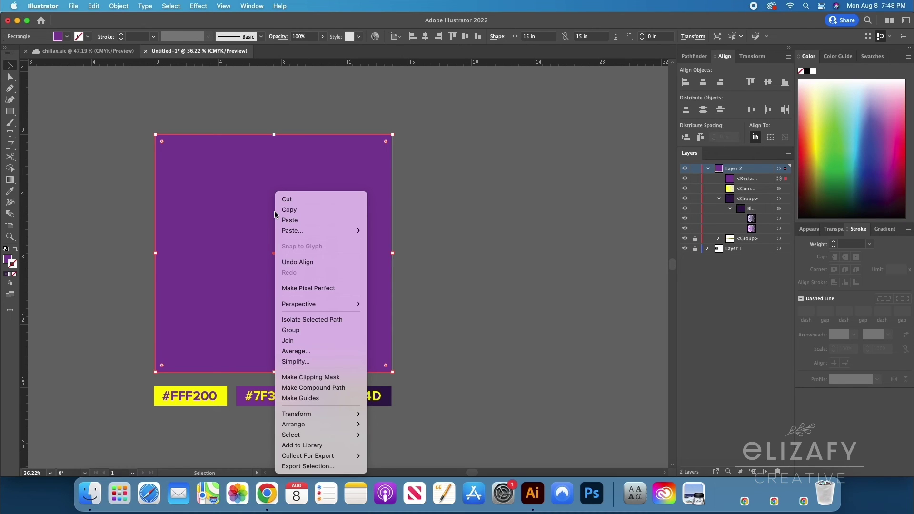
pyautogui.moveTo(314, 424)
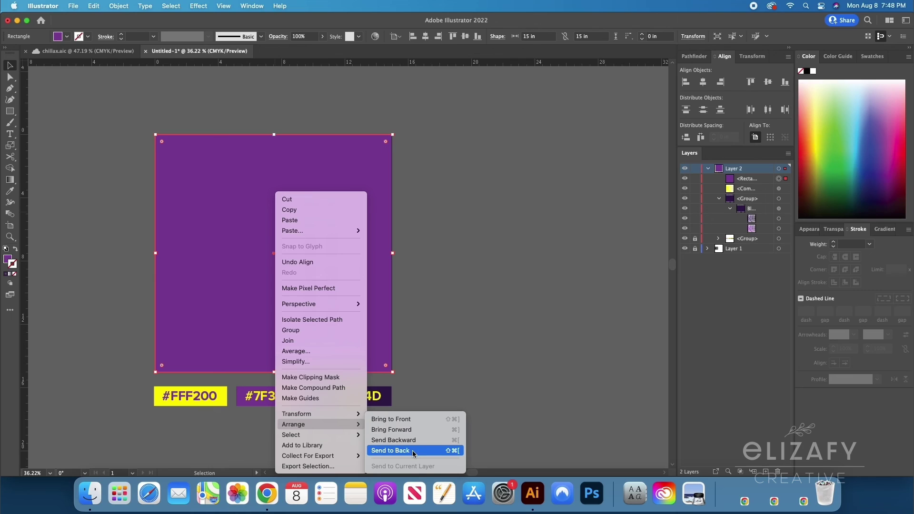
pyautogui.click(445, 452)
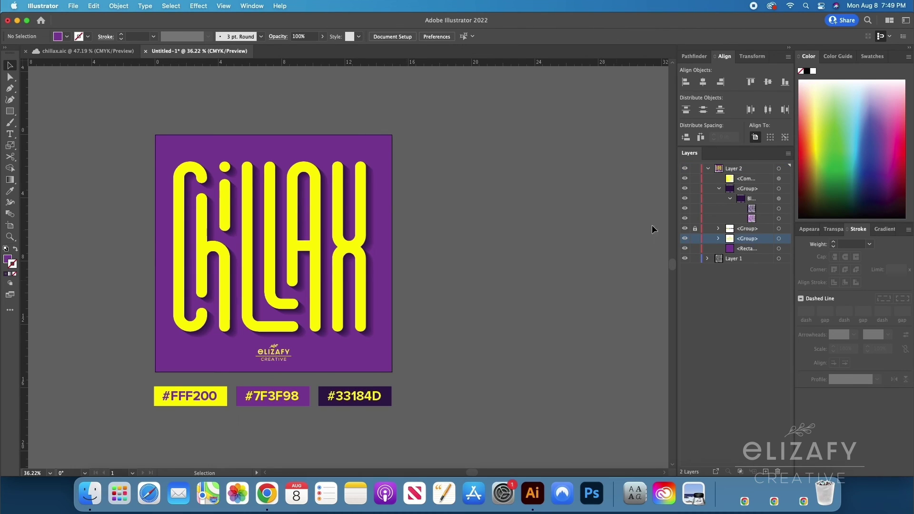
# Step: Lengthen the shadow by moving the blend's purple lettering diagonally down and to the right, to about X 8.12 in, Y 7.72 in
pyautogui.click(778, 219)
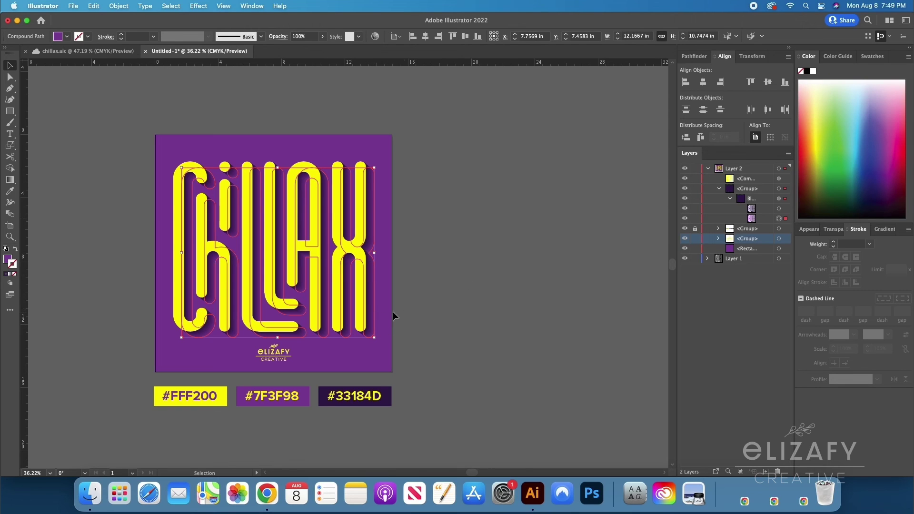
pyautogui.press('super+h')
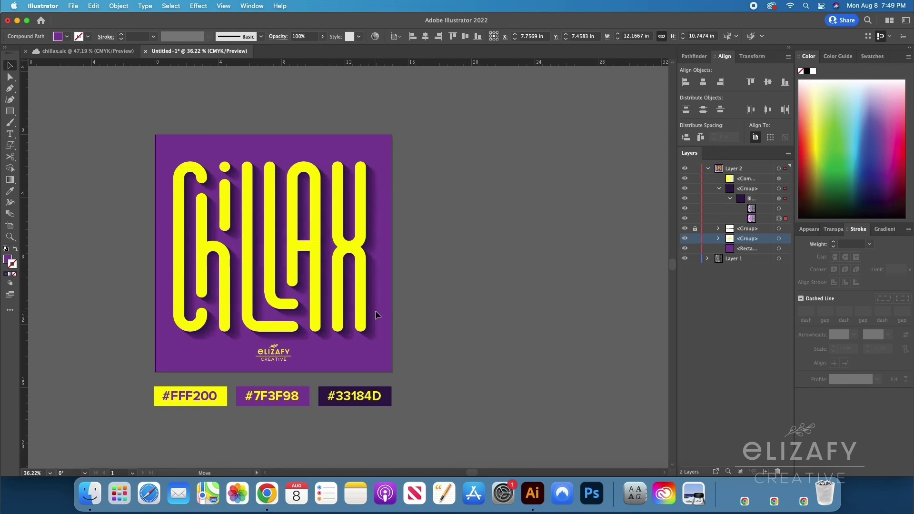
pyautogui.moveTo(376, 314); pyautogui.dragTo(375, 312)
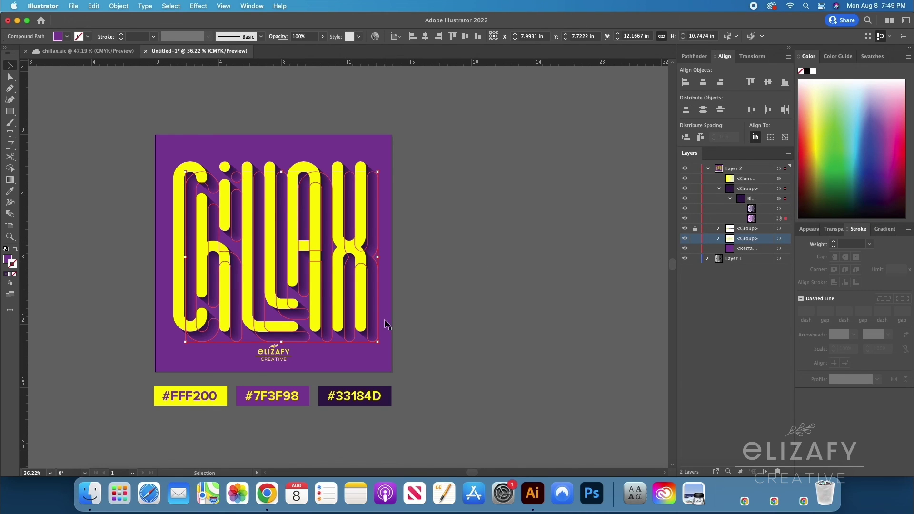
pyautogui.moveTo(376, 323)
pyautogui.mouseDown()
pyautogui.moveTo(387, 326)
pyautogui.moveTo(379, 319)
pyautogui.moveTo(372, 335)
pyautogui.mouseUp()
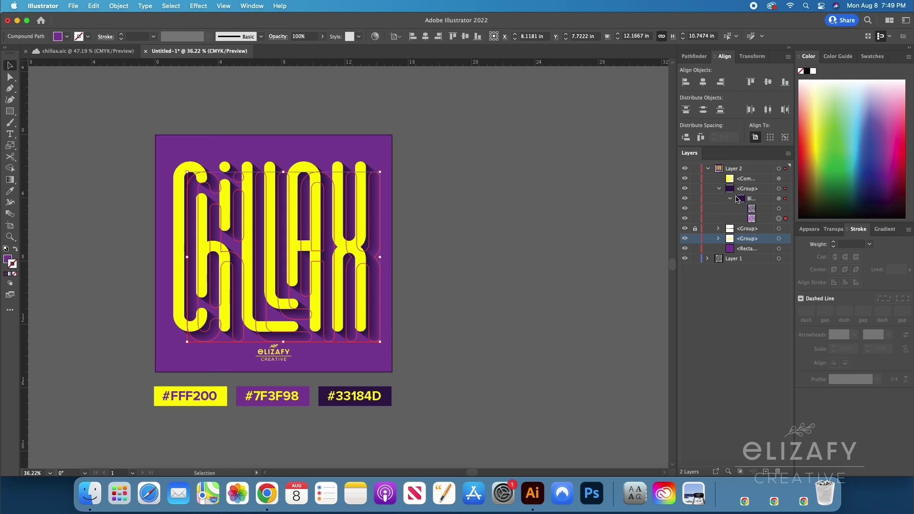
# Step: Darken the fill of the blend's dark lettering to #1A0A2D and deselect it
pyautogui.click(781, 211)
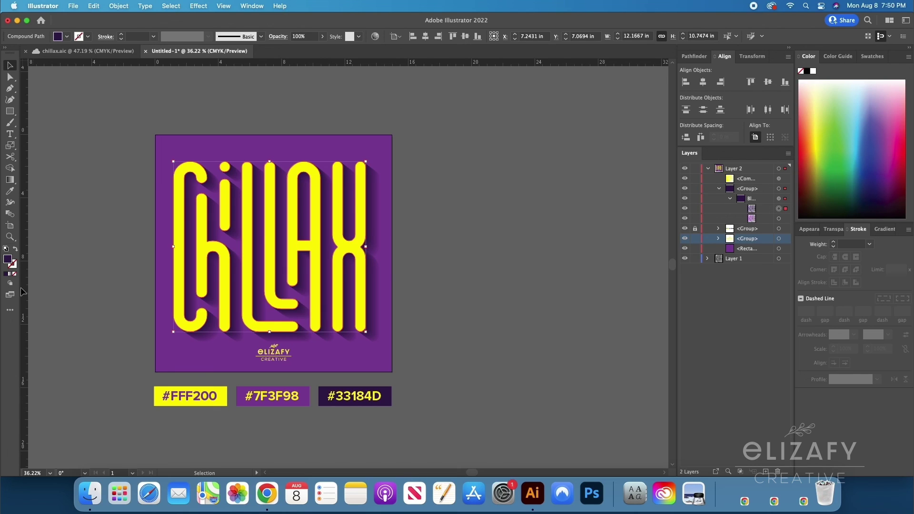
pyautogui.doubleClick(7, 259)
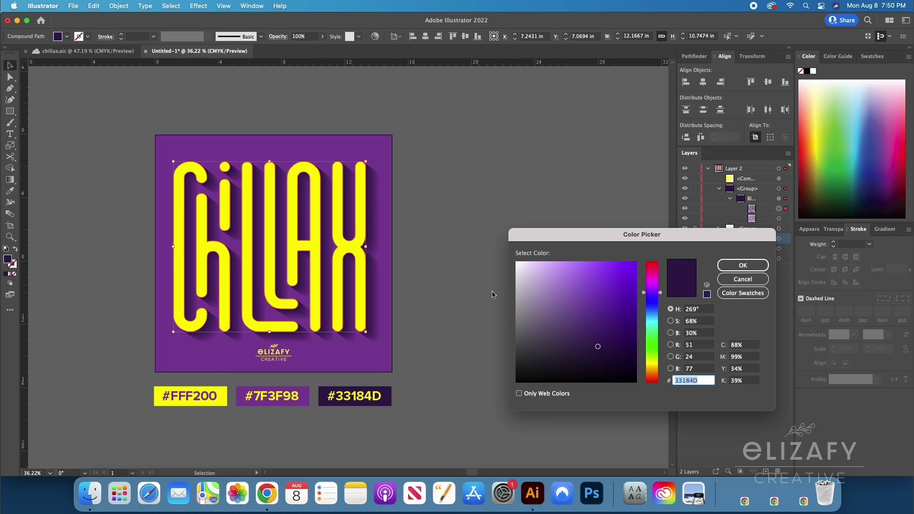
pyautogui.click(742, 279)
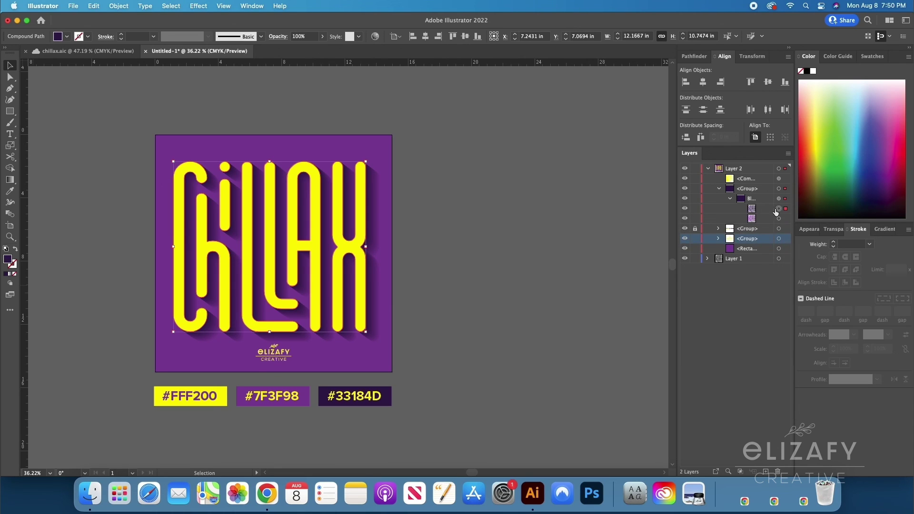
pyautogui.doubleClick(7, 259)
pyautogui.moveTo(599, 347); pyautogui.dragTo(612, 359)
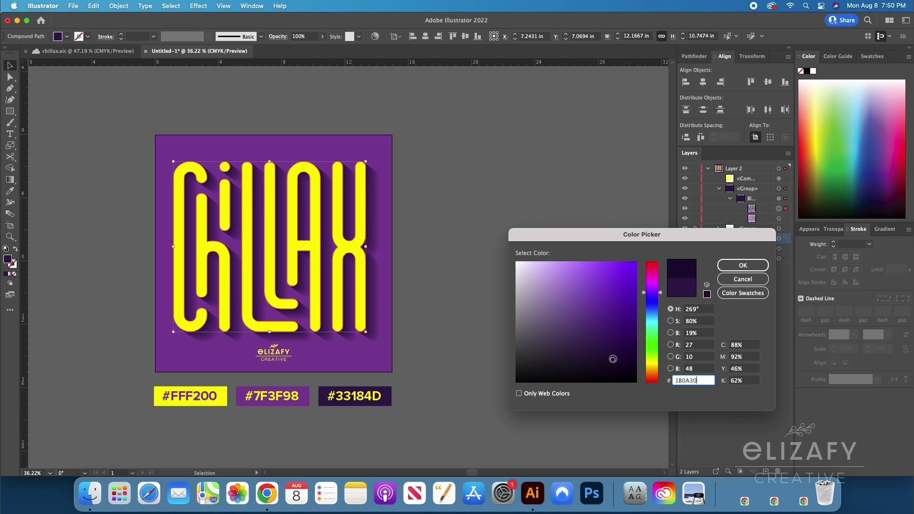
pyautogui.click(755, 265)
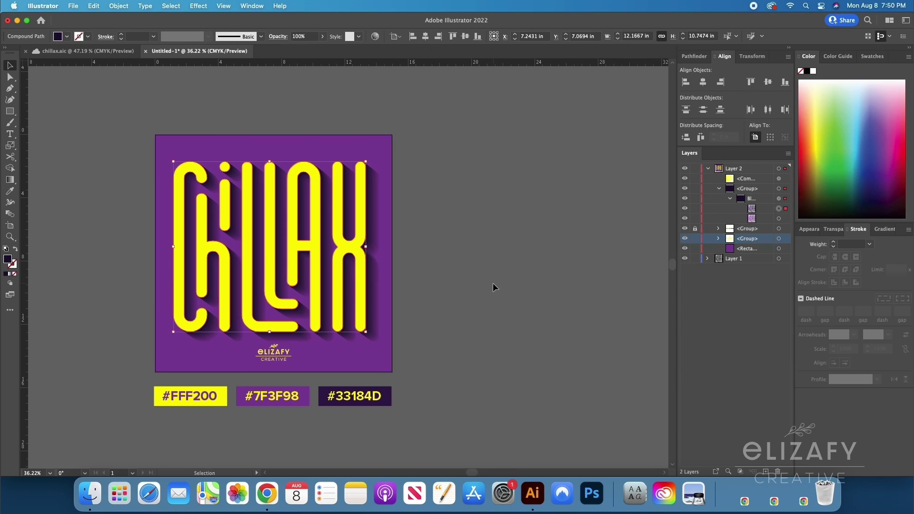
pyautogui.click(492, 283)
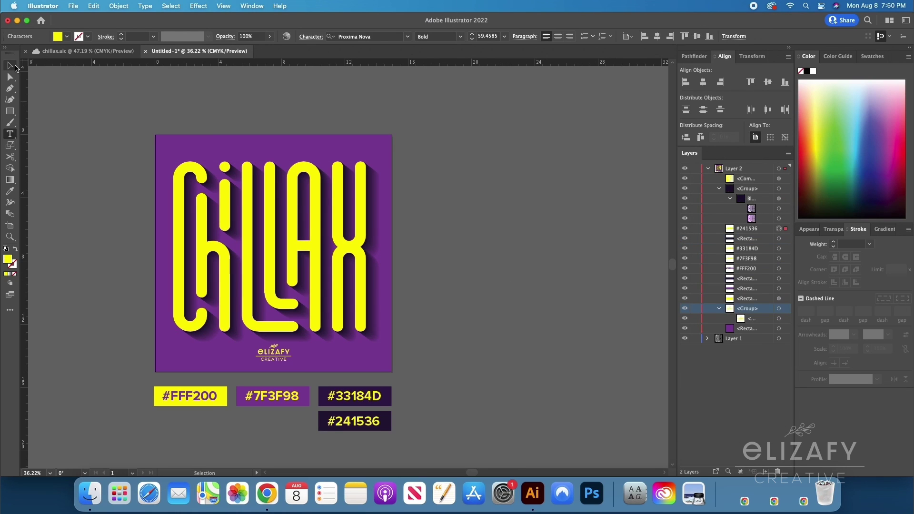
pyautogui.click(16, 68)
pyautogui.click(400, 392)
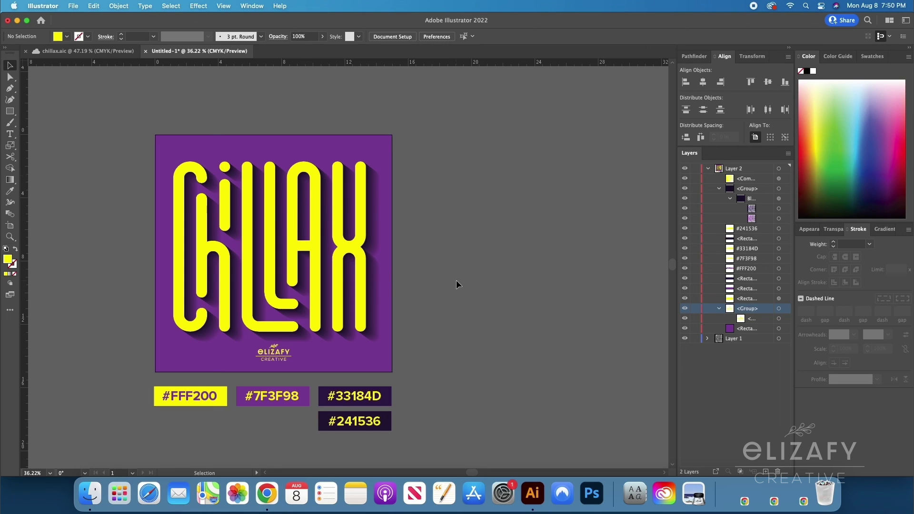
# Step: Select the yellow front lettering
pyautogui.click(343, 247)
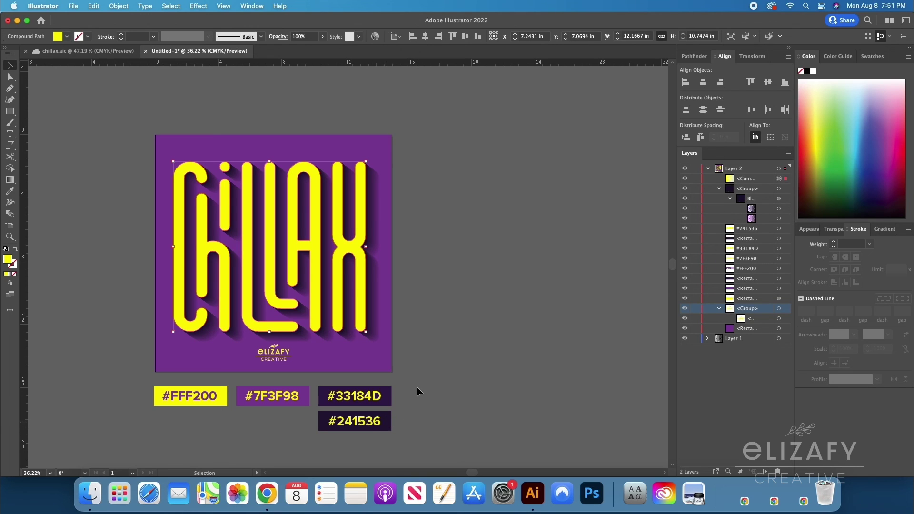
pyautogui.click(404, 398)
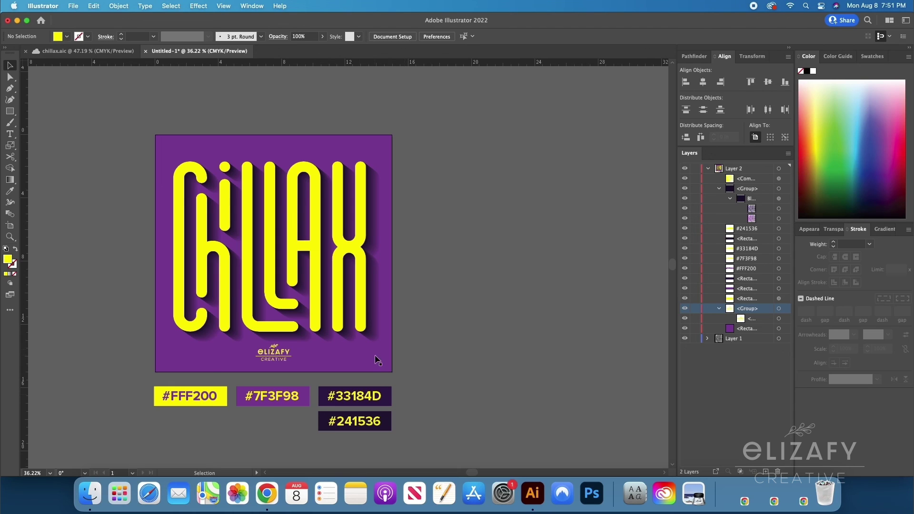
pyautogui.click(362, 277)
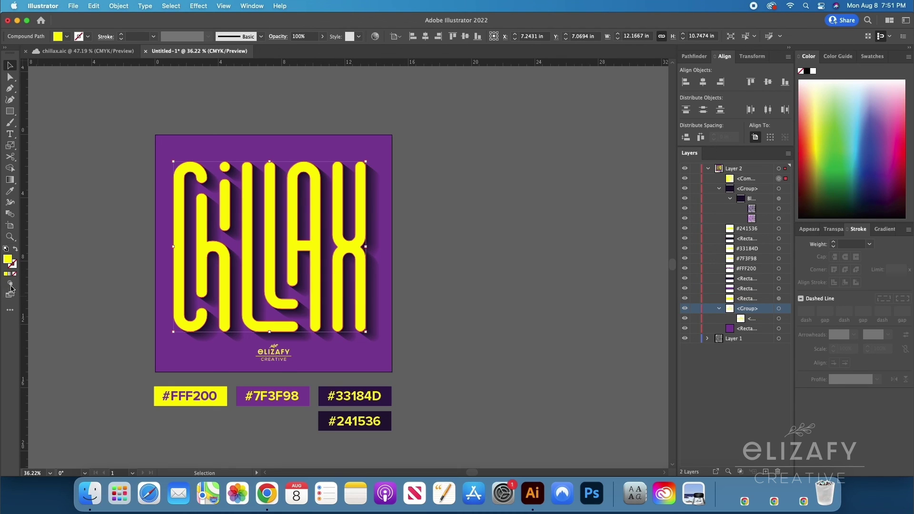